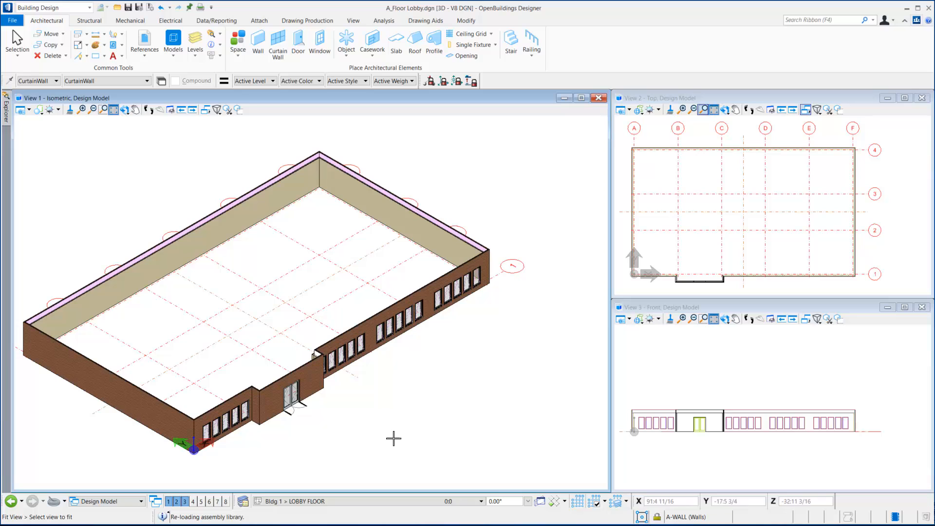
- Check that LOBBY FLOOR is the active floor and turn View 1 to an isometric view from the building's rear
left_click(364, 502)
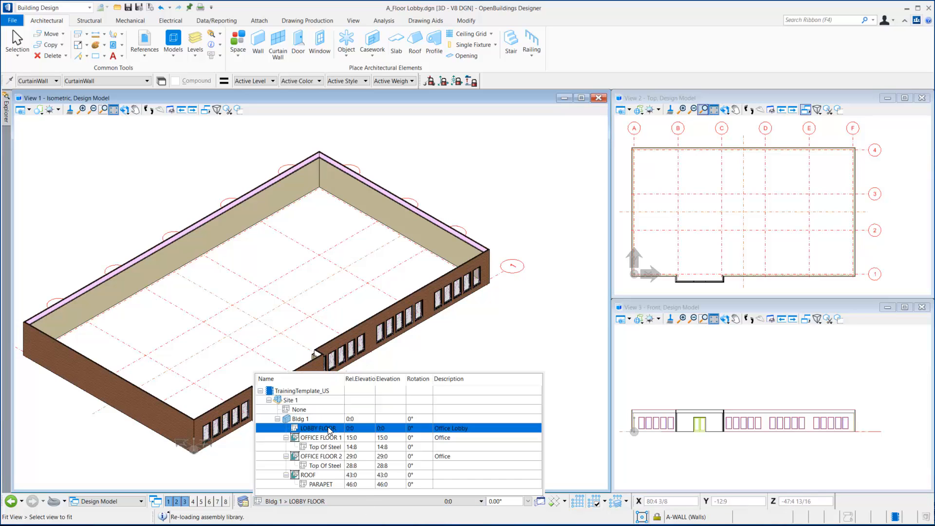
left_click(568, 312)
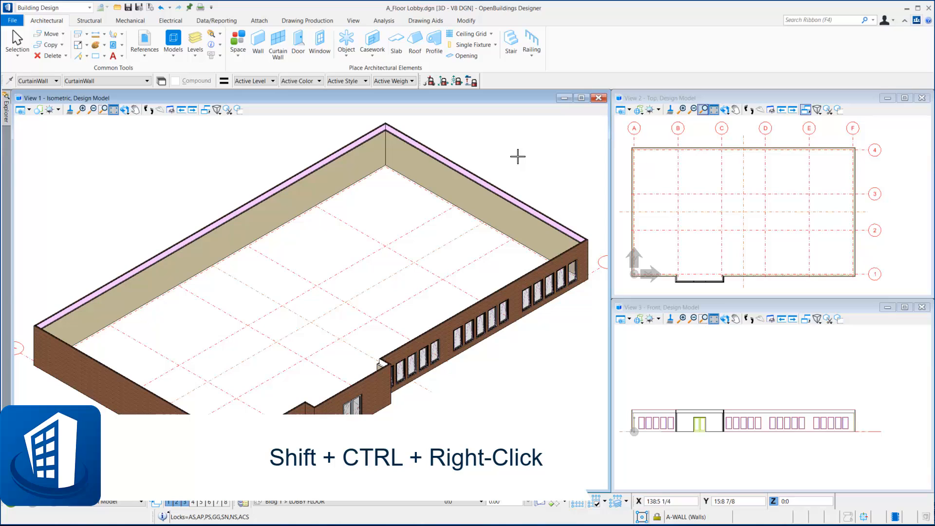
right_click(518, 156, "ctrl+shift")
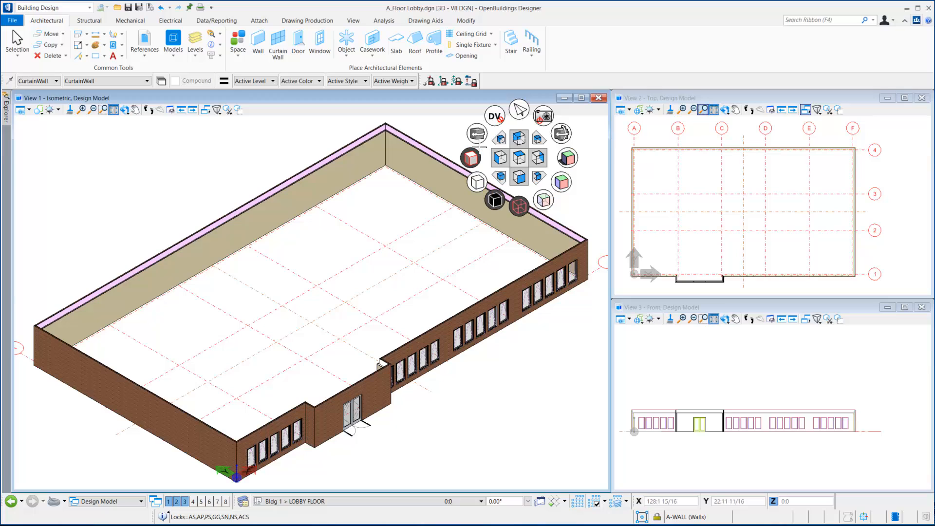
left_click(538, 140)
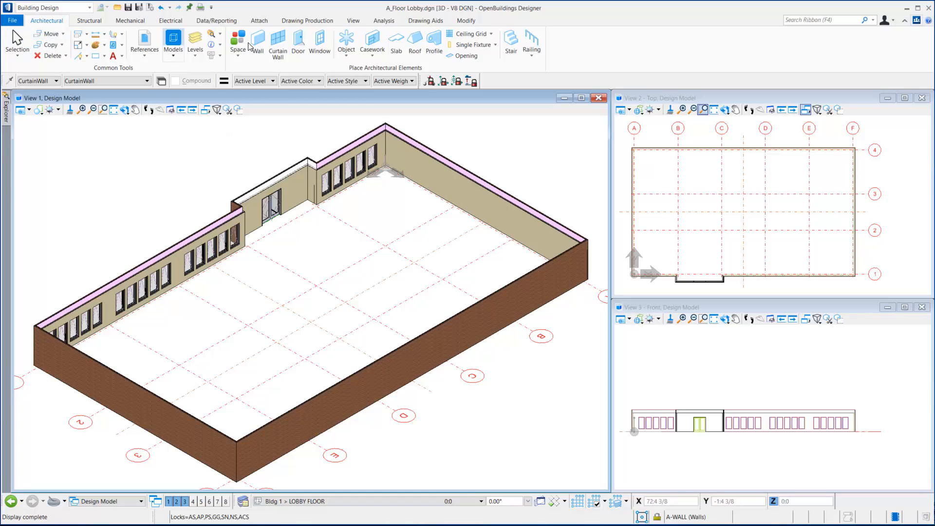
- Start curtain wall placement with the whole building fitted in View 1, and choose the Profile - Front - Fixed Spacing catalog item
left_click(281, 45)
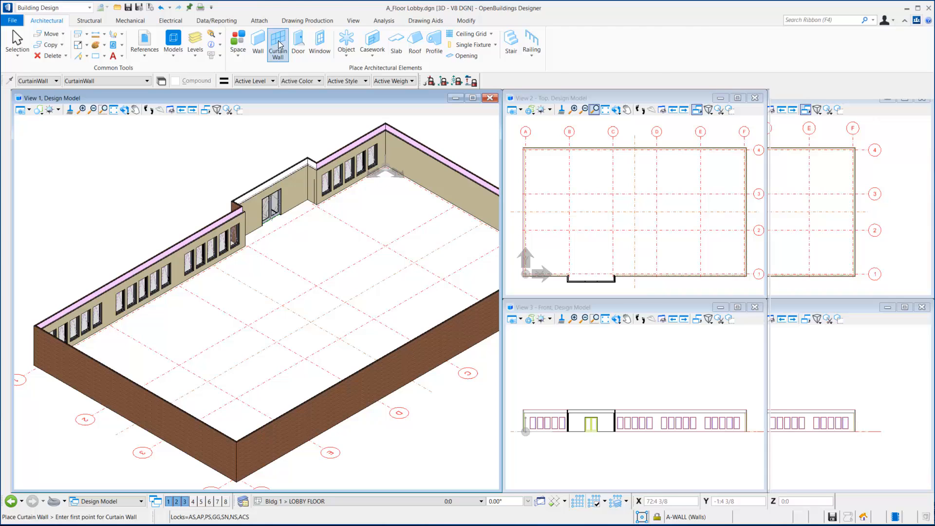
left_click(113, 110)
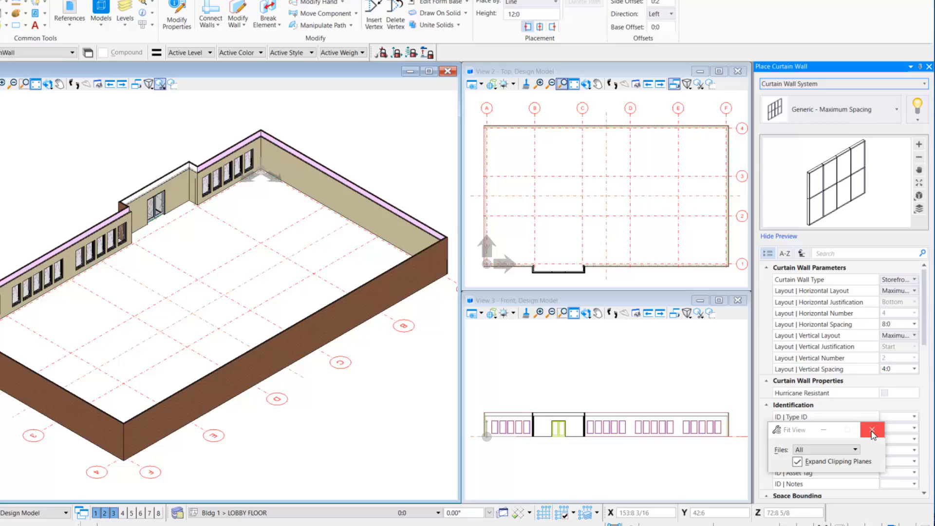
left_click(879, 426)
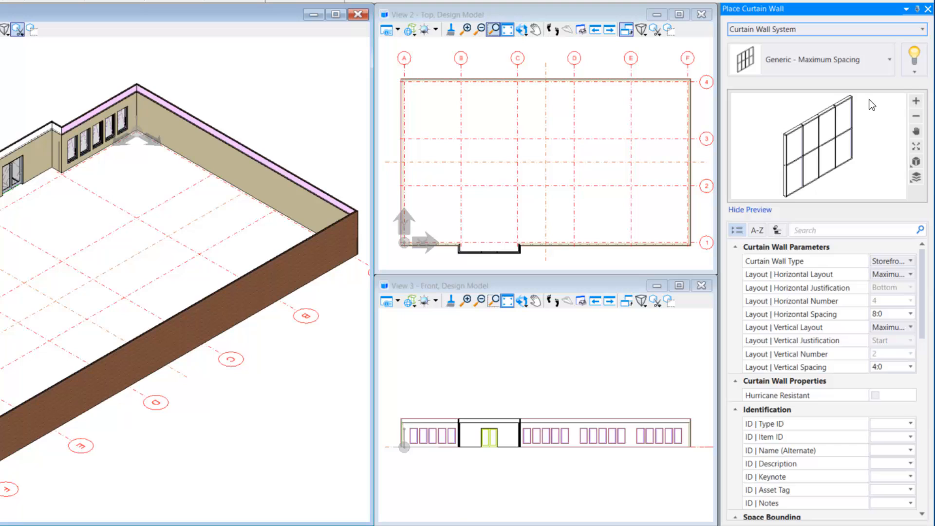
left_click(888, 60)
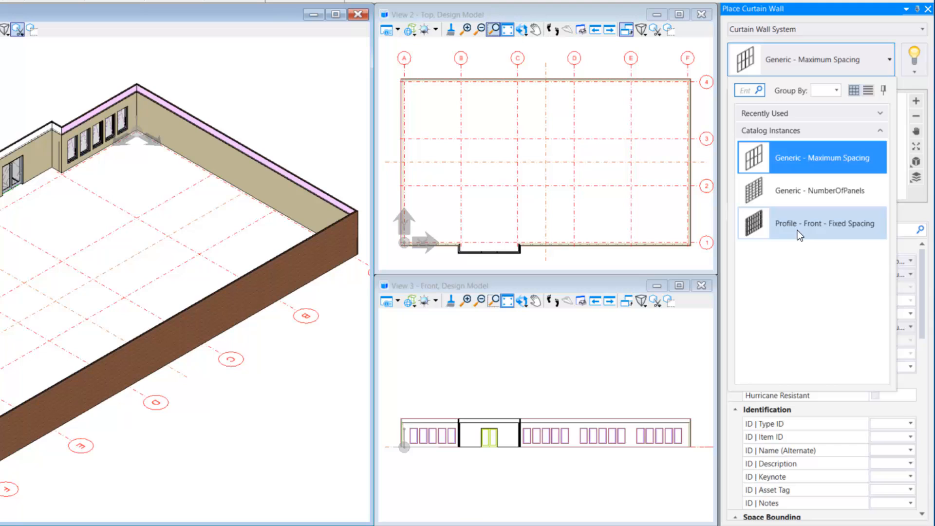
key("Escape")
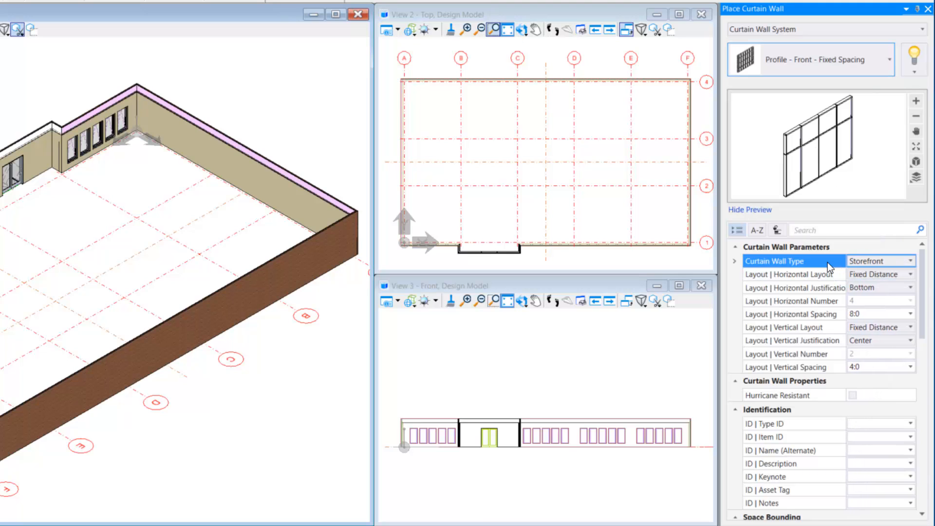
- Set the curtain wall type to Storefront and its horizontal layout to Fixed Distance with 10:0 spacing
left_click(868, 262)
left_click(869, 263)
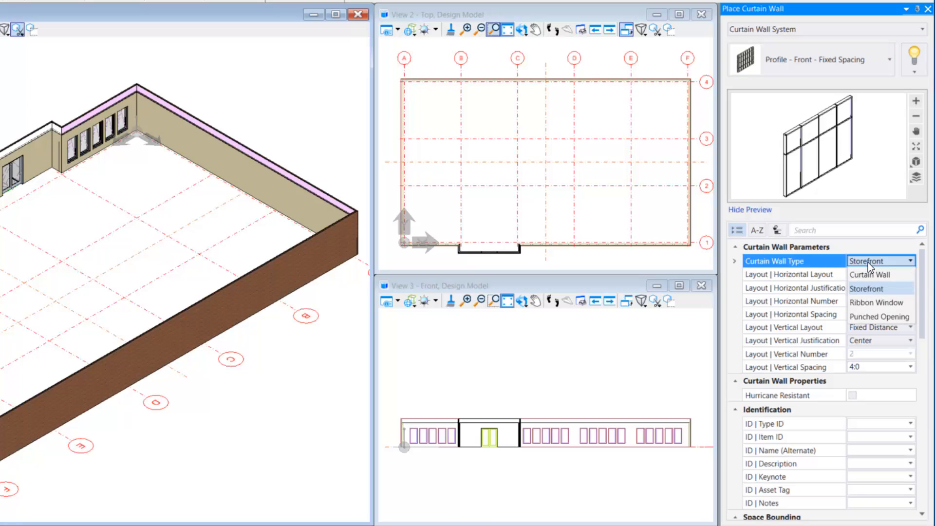
left_click(893, 290)
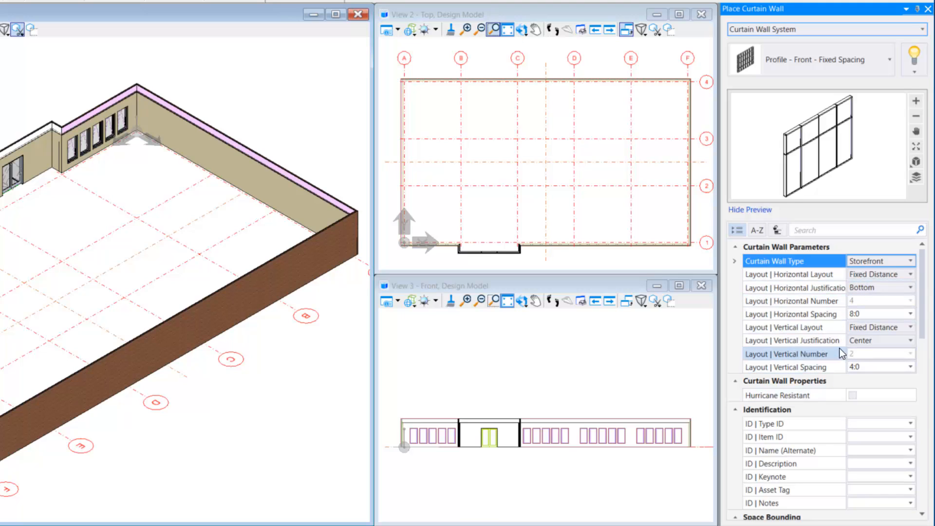
left_click(905, 276)
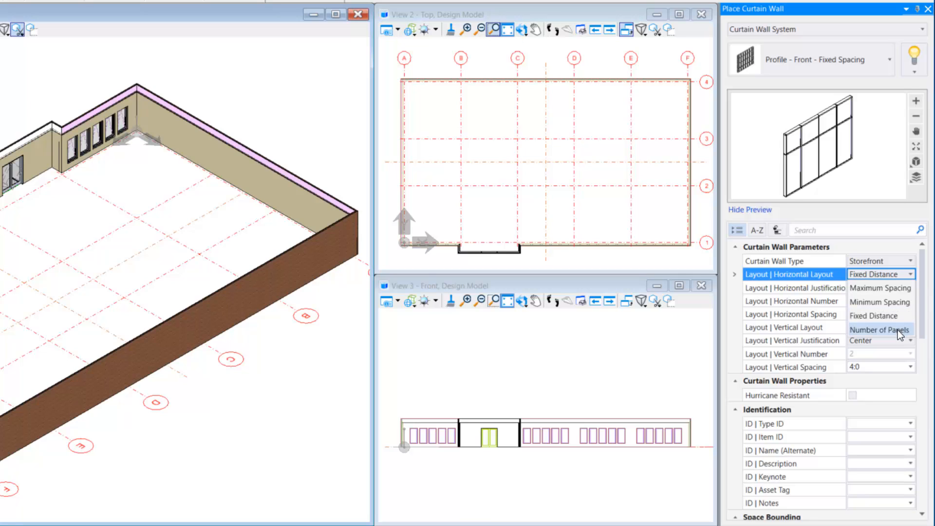
left_click(876, 317)
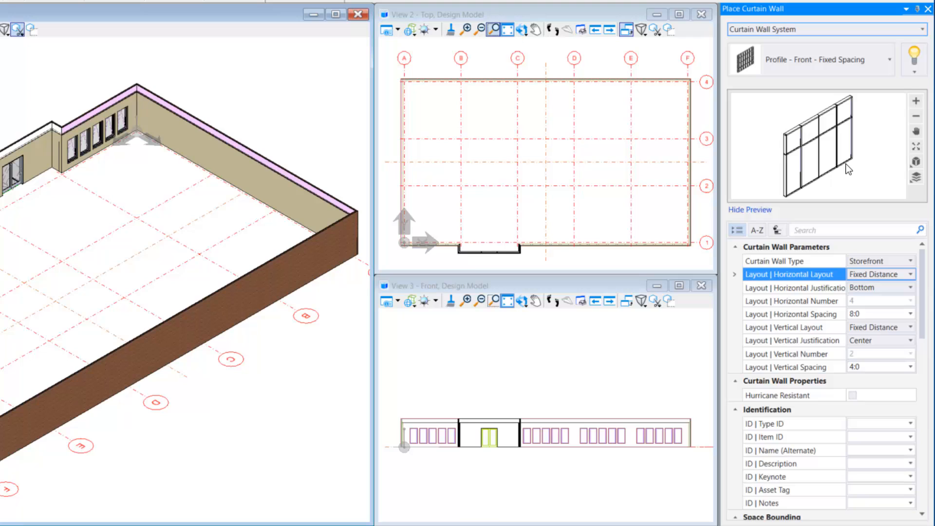
left_click(876, 314)
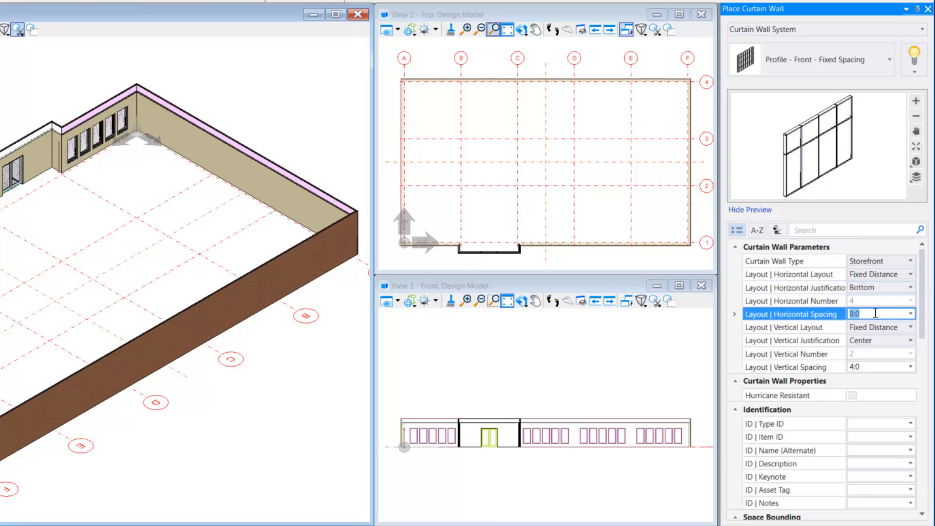
type("10")
- Set the curtain wall's vertical layout to Number of Panels with a vertical number of 6
left_click(877, 327)
left_click(879, 327)
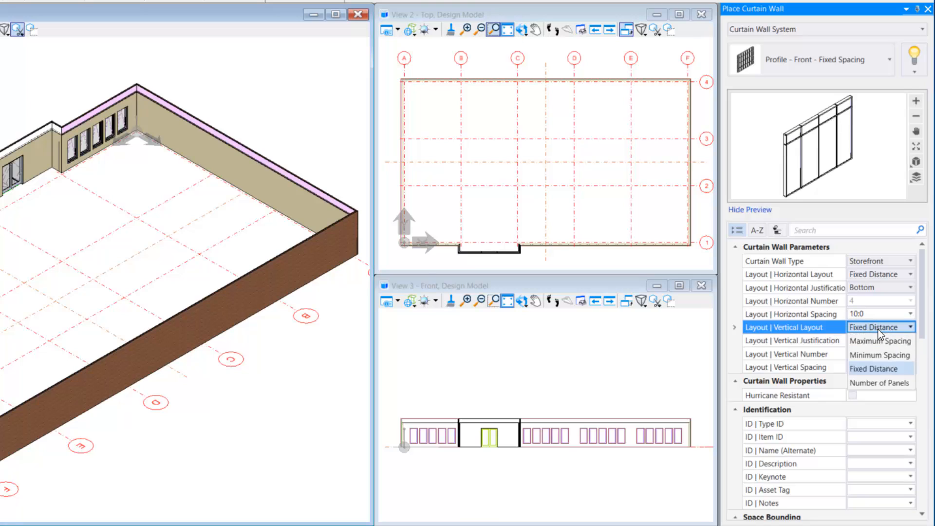
left_click(892, 383)
left_click(863, 355)
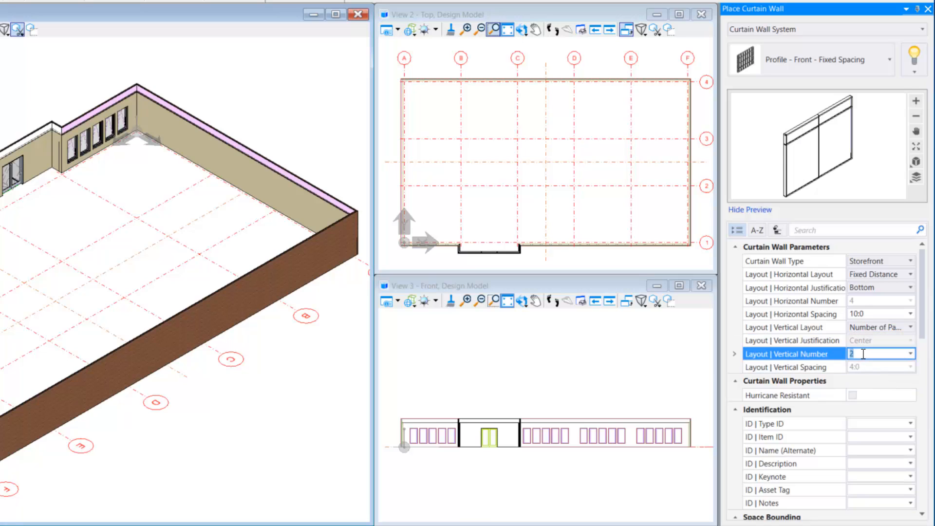
type("6")
key("Return")
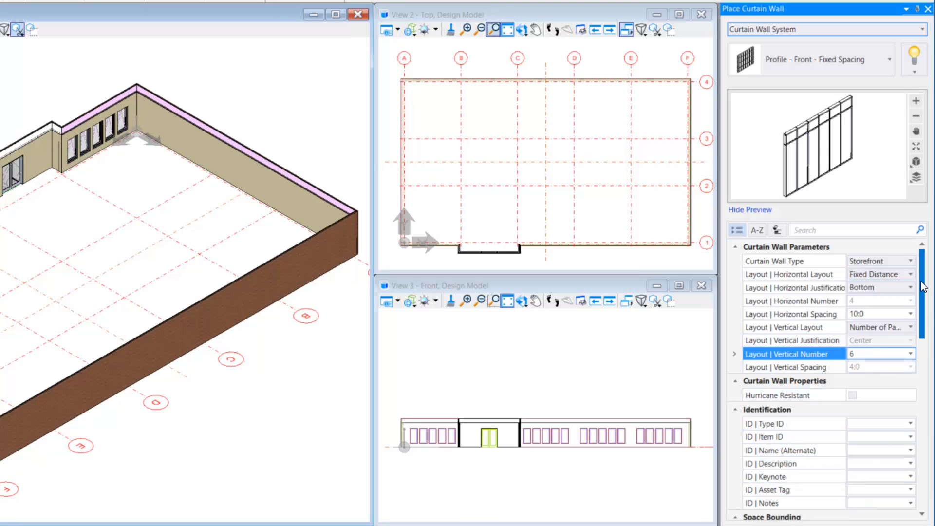
- Review the panel, mullion and frame properties and save the configuration as a new catalog item named My Profile 1
left_click_drag(922, 284, 922, 405)
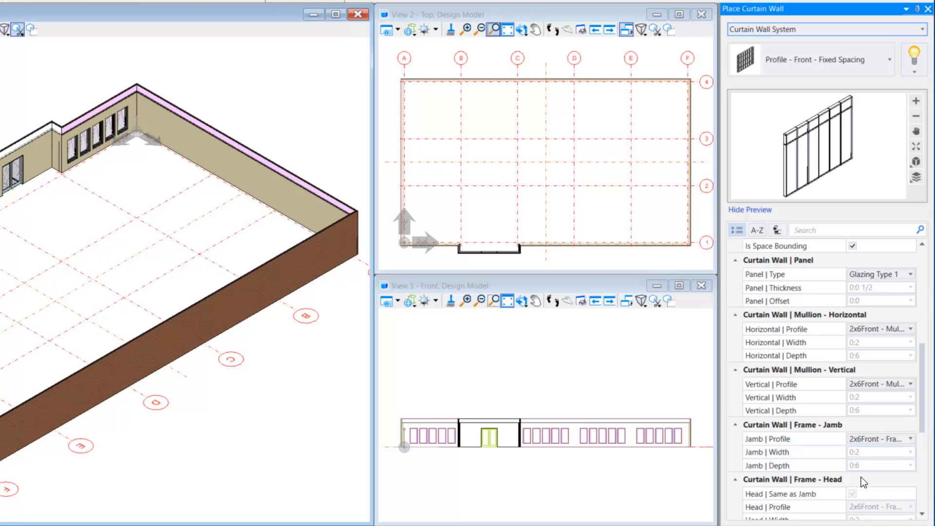
scroll(912, 338, "up", 5)
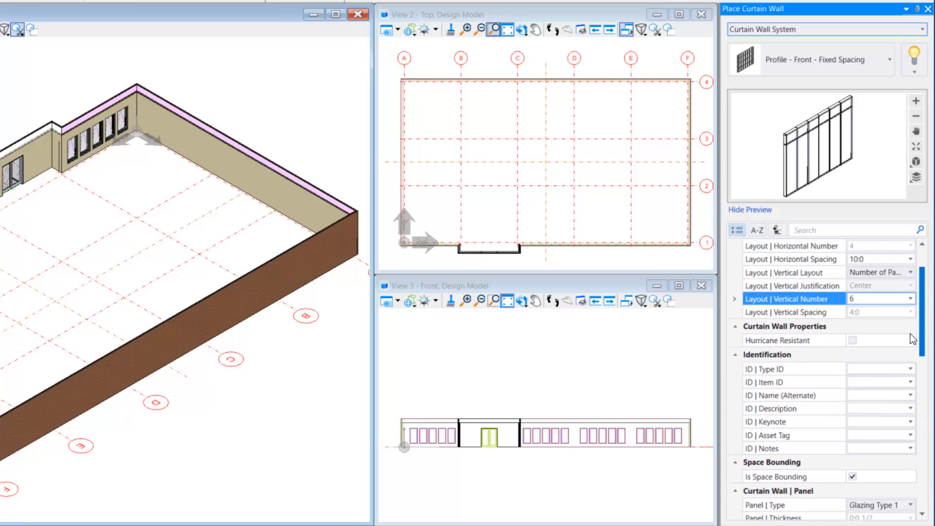
scroll(913, 338, "up", 2)
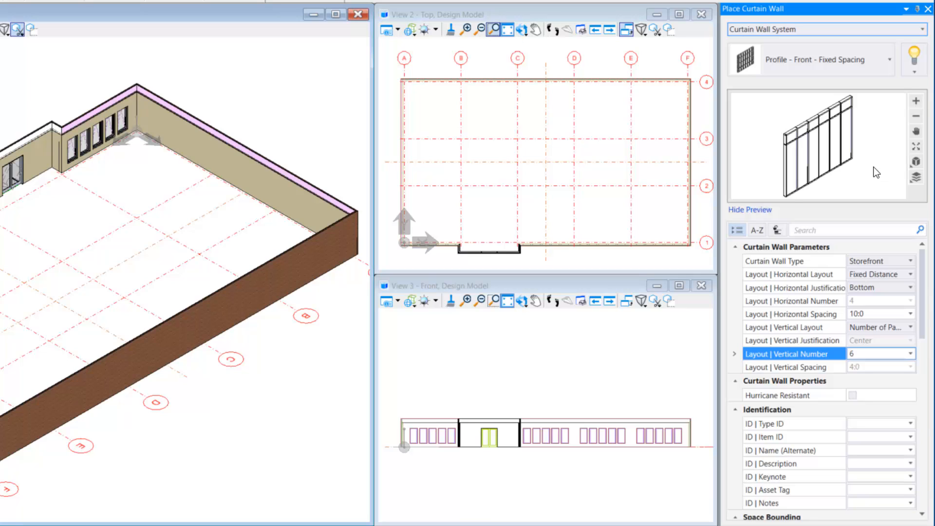
left_click(916, 73)
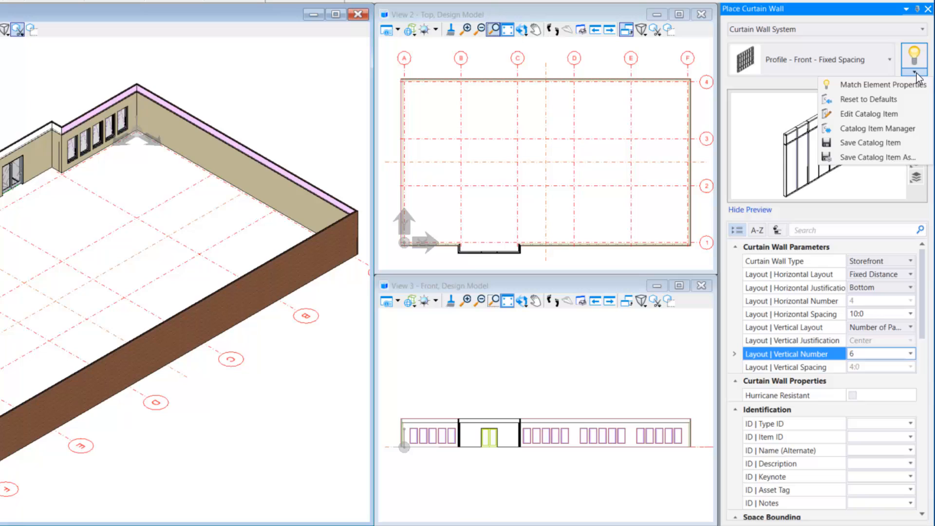
left_click(890, 156)
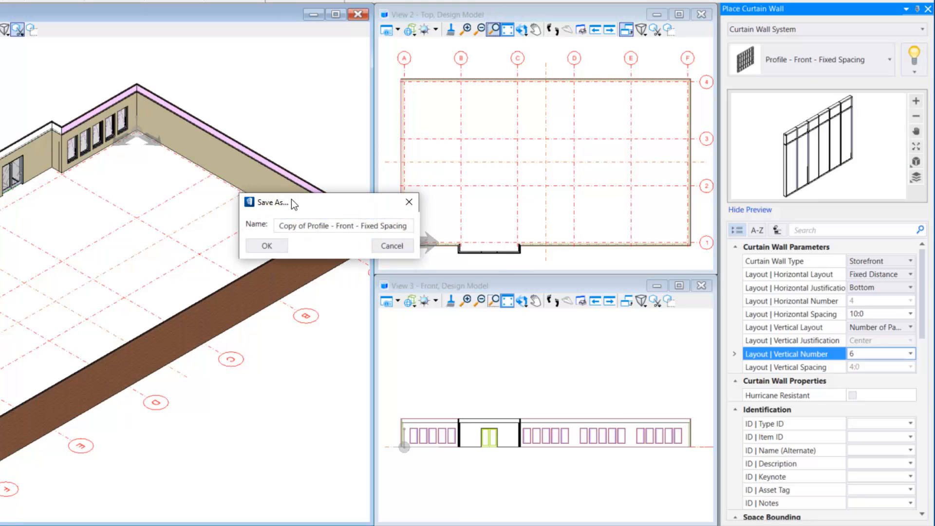
left_click_drag(278, 226, 443, 222)
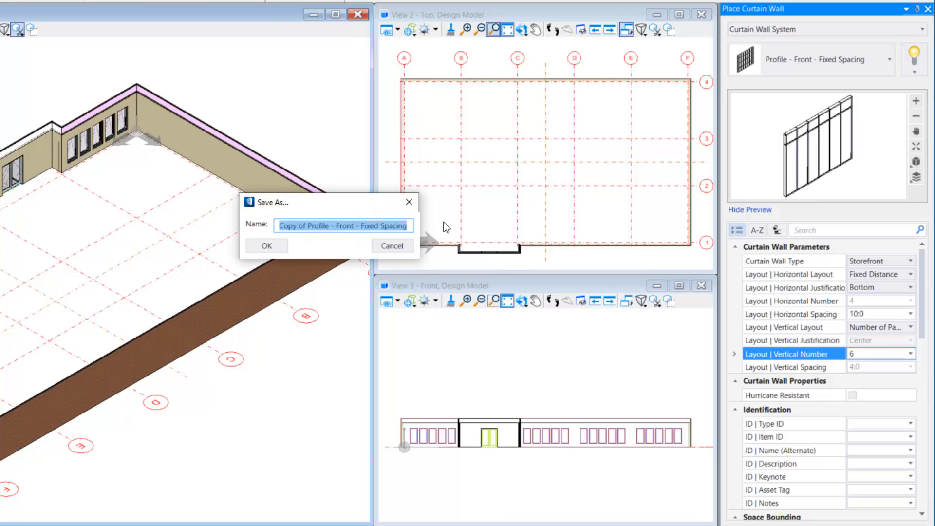
type("My Profile")
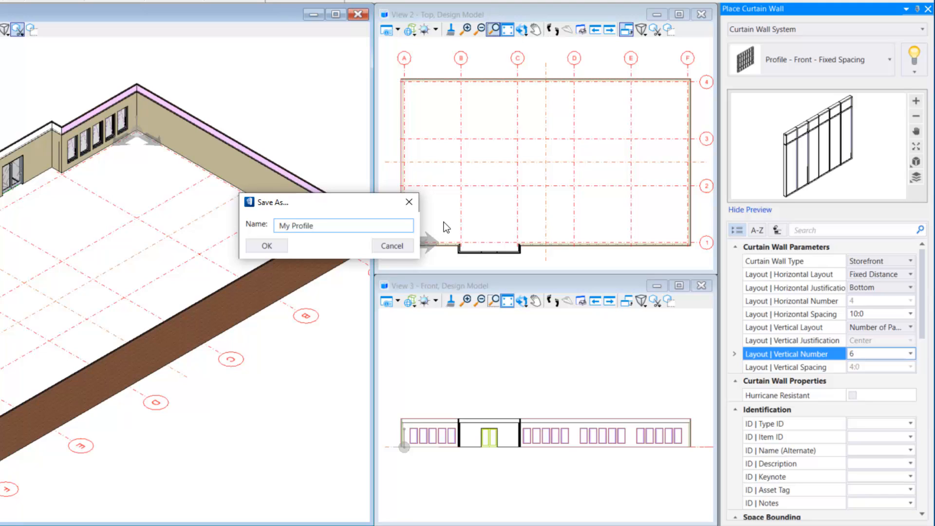
type(" 1")
left_click(266, 246)
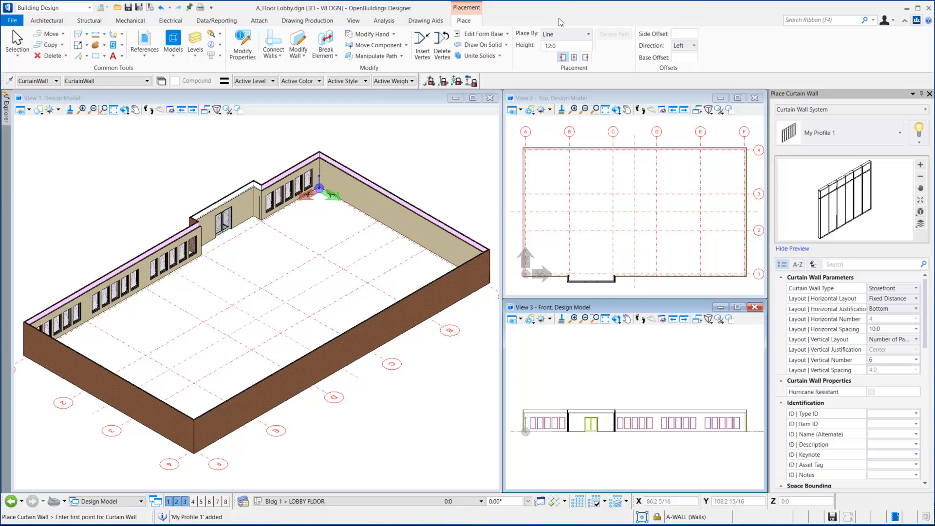
- Set the curtain wall to be placed by Line with left placement justification
left_click(567, 39)
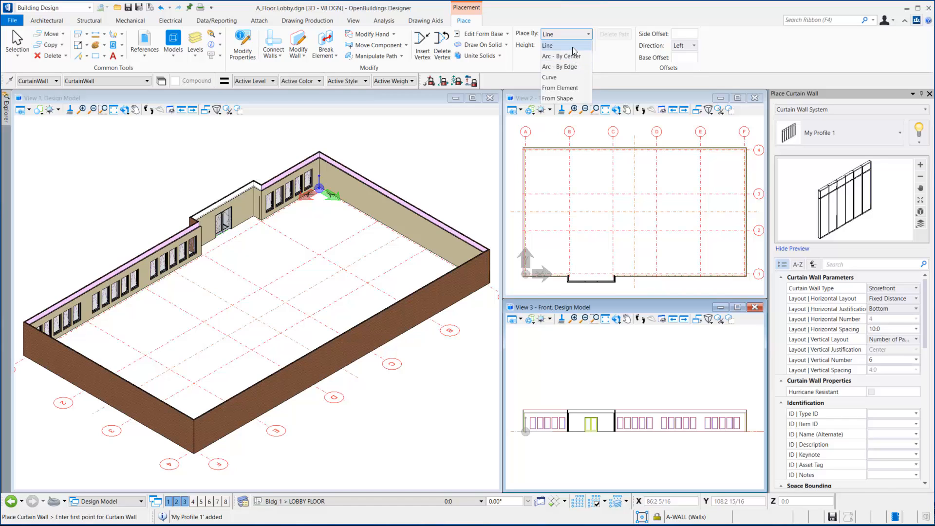
left_click(572, 47)
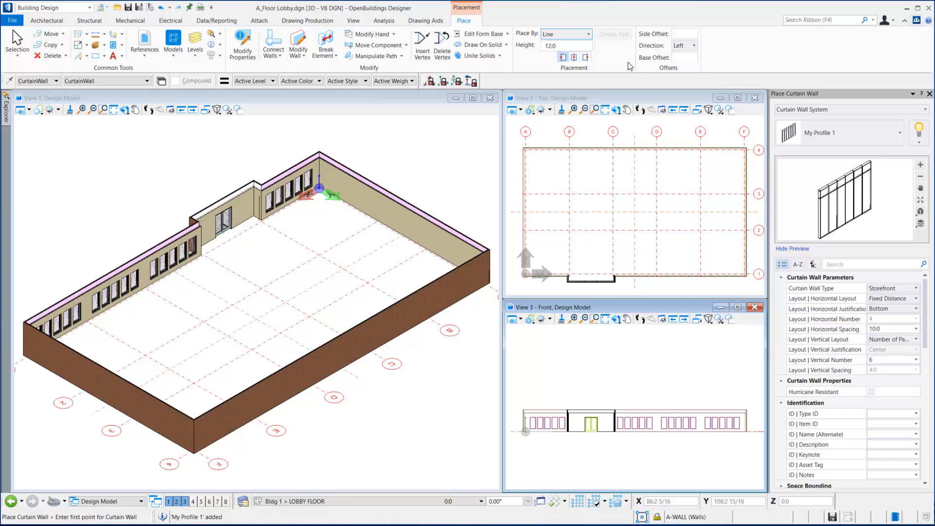
left_click(563, 58)
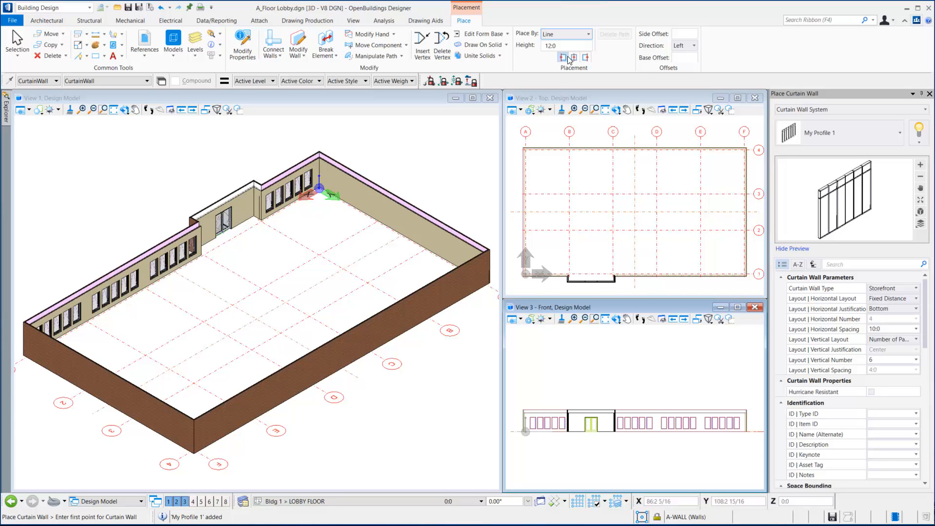
- Set the curtain wall's side offset to 0:2 and its base offset to 0
left_click(680, 33)
type("0:2")
key("Return")
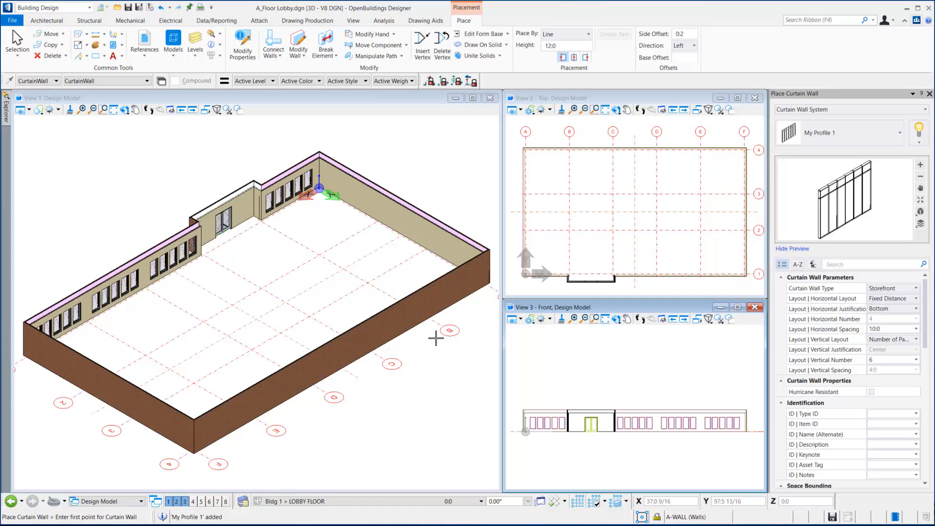
left_click(691, 58)
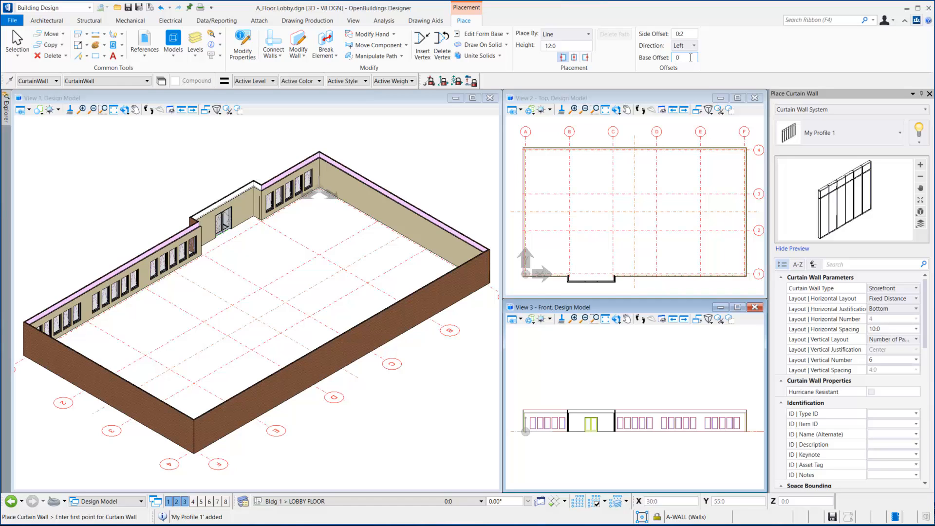
type("0")
key("Return")
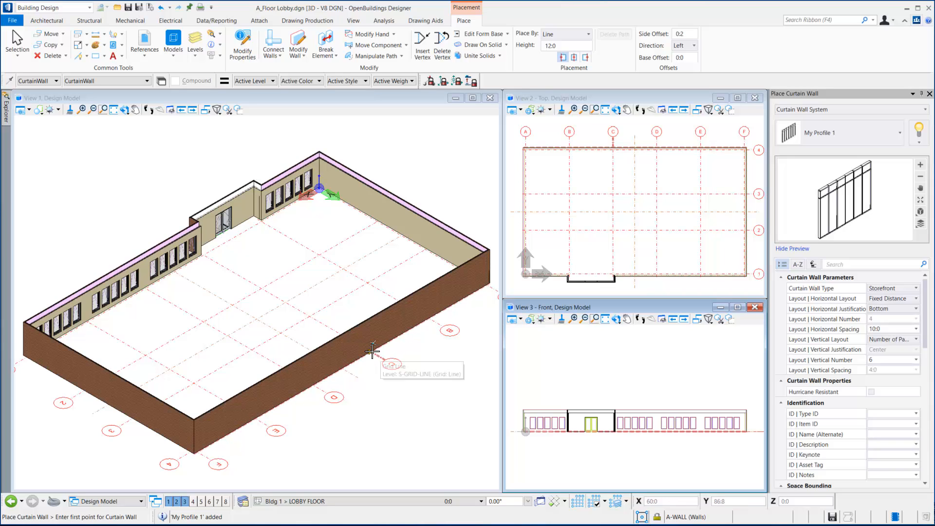
- Place the curtain wall in the rear brick wall from grid line C to grid line B, and end placement
left_click(372, 351)
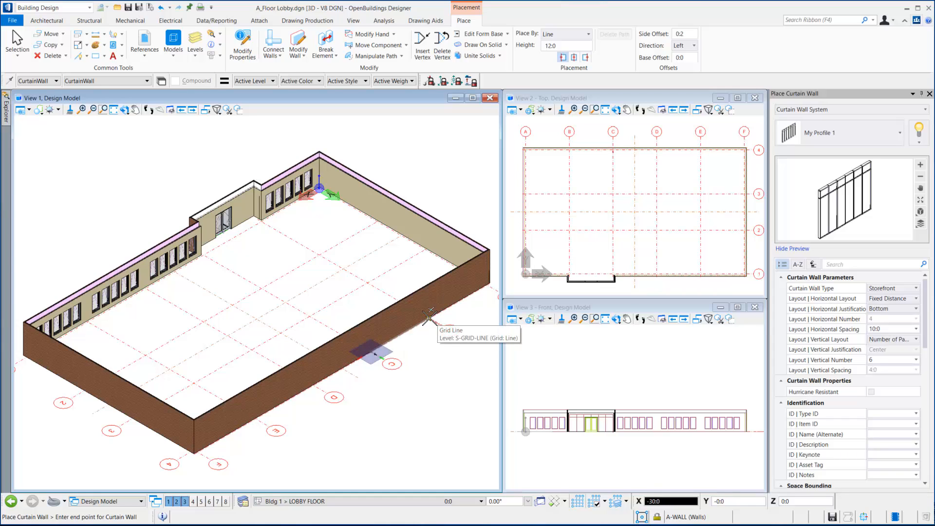
left_click(446, 347)
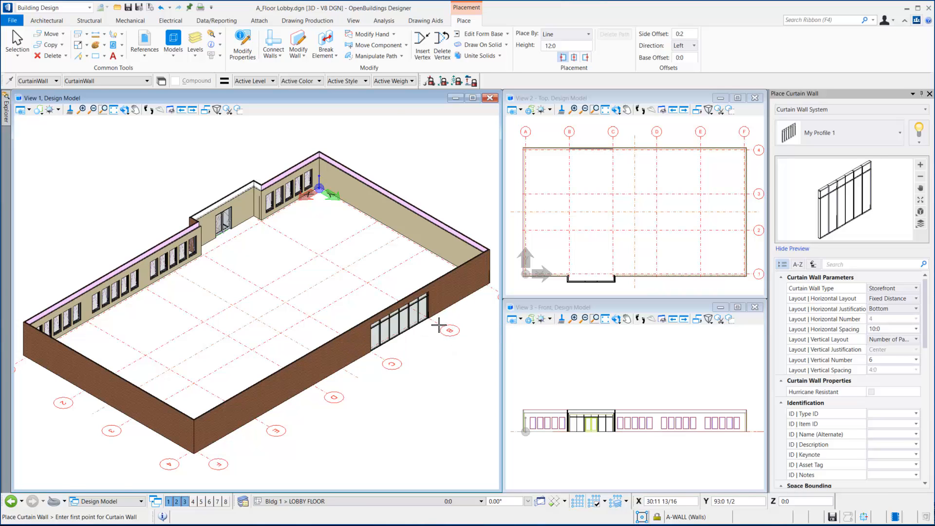
scroll(431, 324, "up", 3)
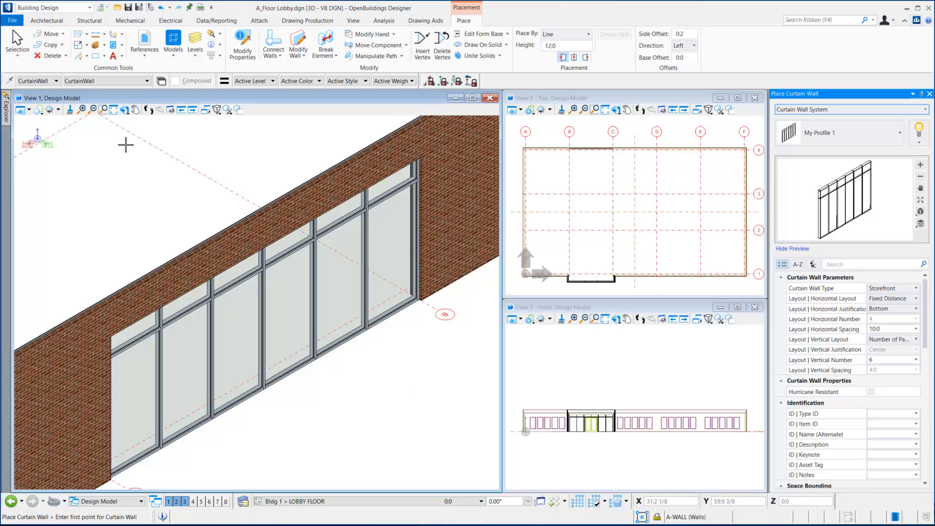
left_click(17, 41)
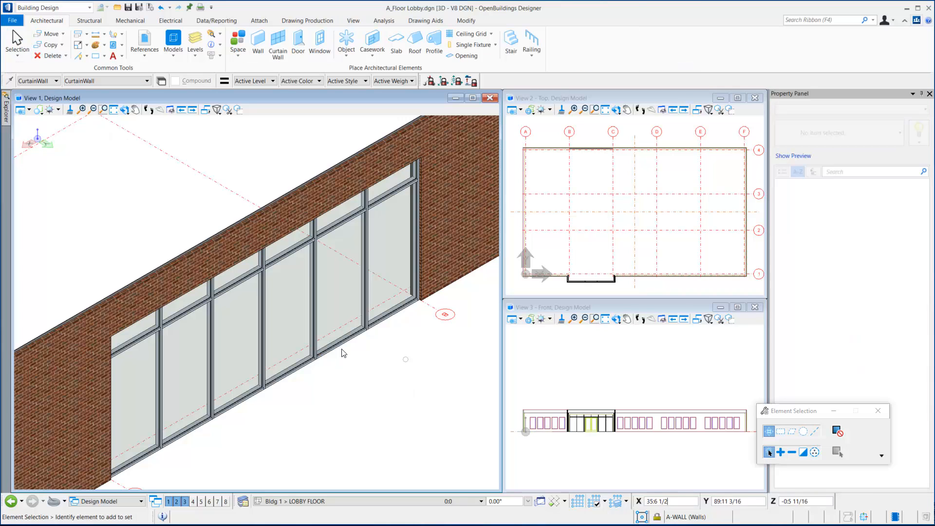
- Move the curtain wall's centre vertical mullion 2:6 along the wall toward grid line B
left_click(263, 323)
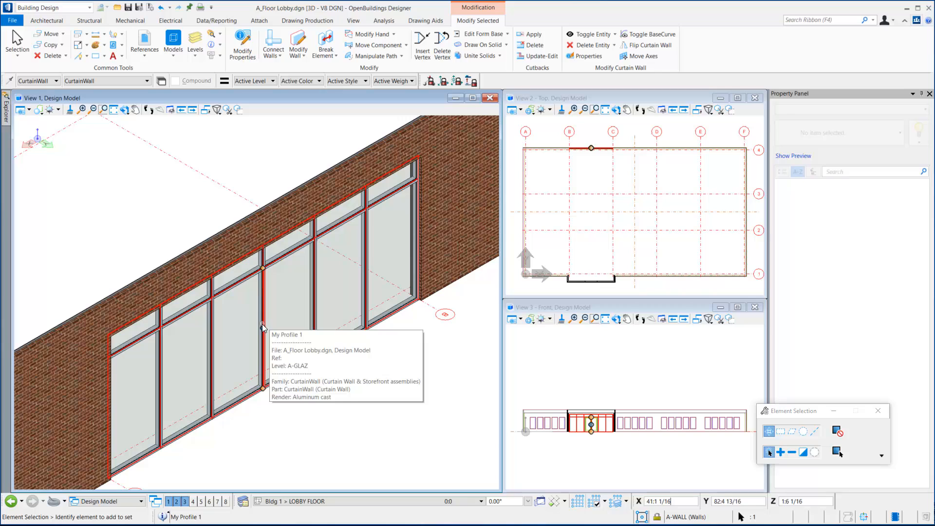
mouse_move(264, 331)
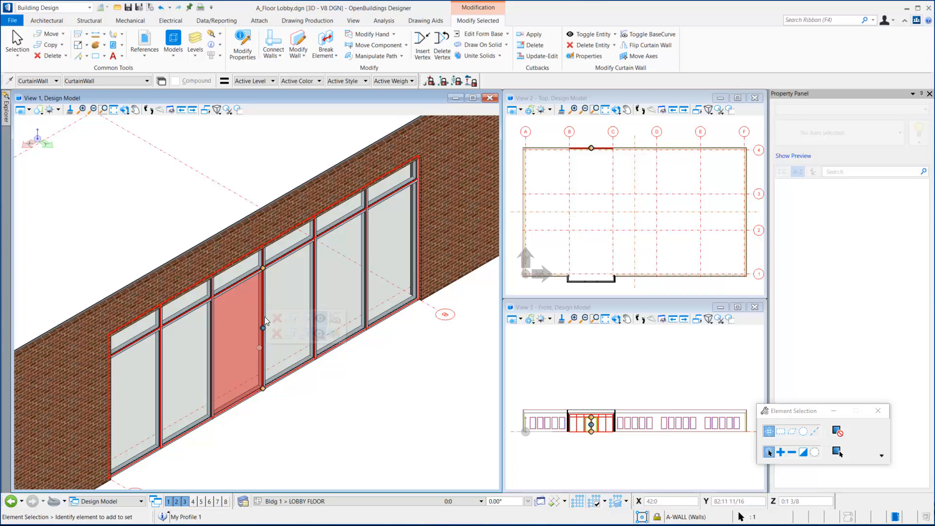
mouse_move(269, 346)
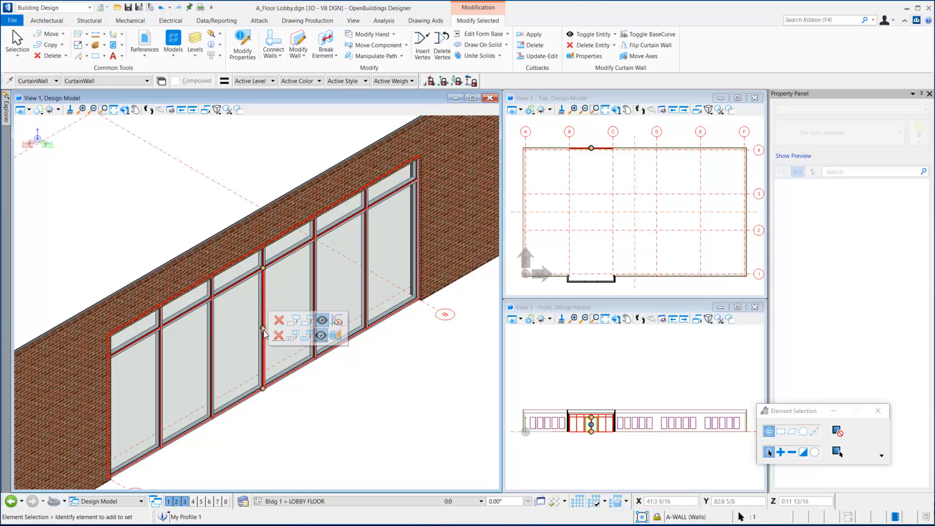
left_click(293, 340)
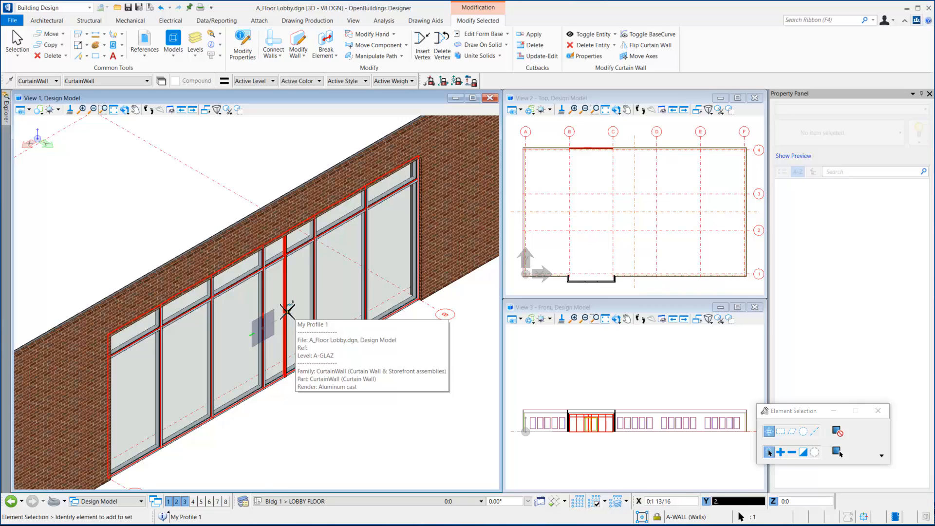
type("6")
key("Tab")
key("Tab")
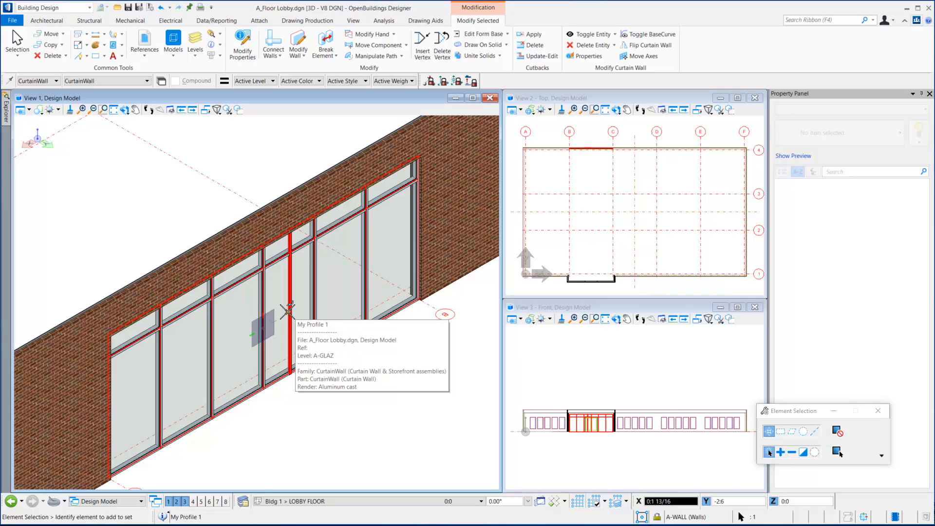
left_click(287, 311)
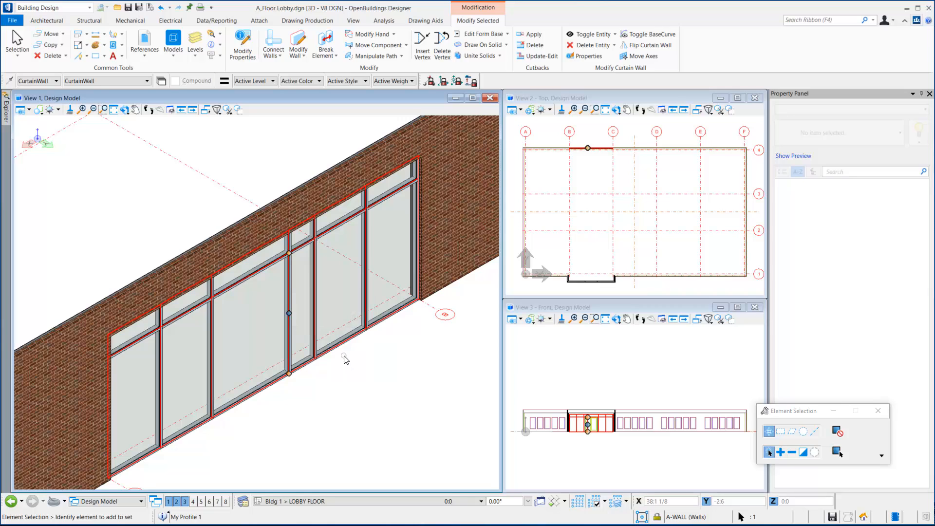
- Insert a new vertical mullion 5:0 from the centre mullion, on the side toward grid line C
mouse_move(291, 317)
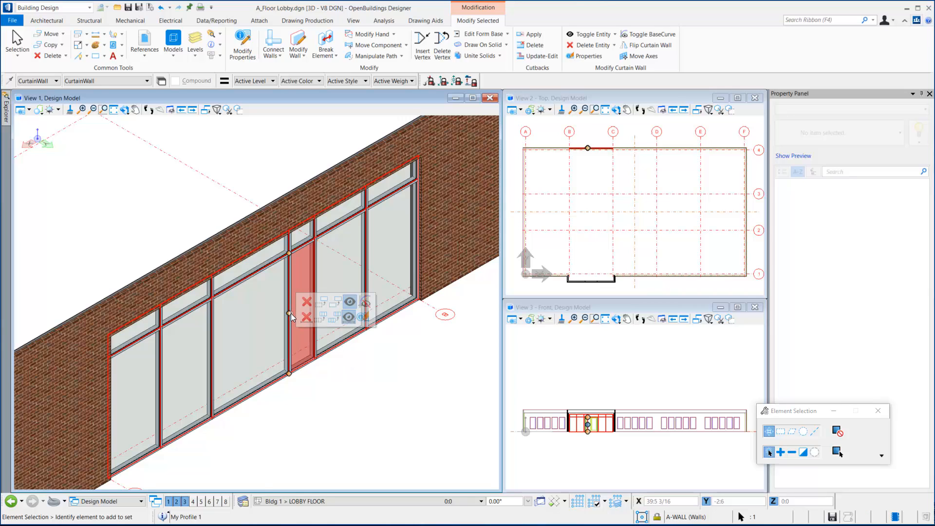
left_click(336, 317)
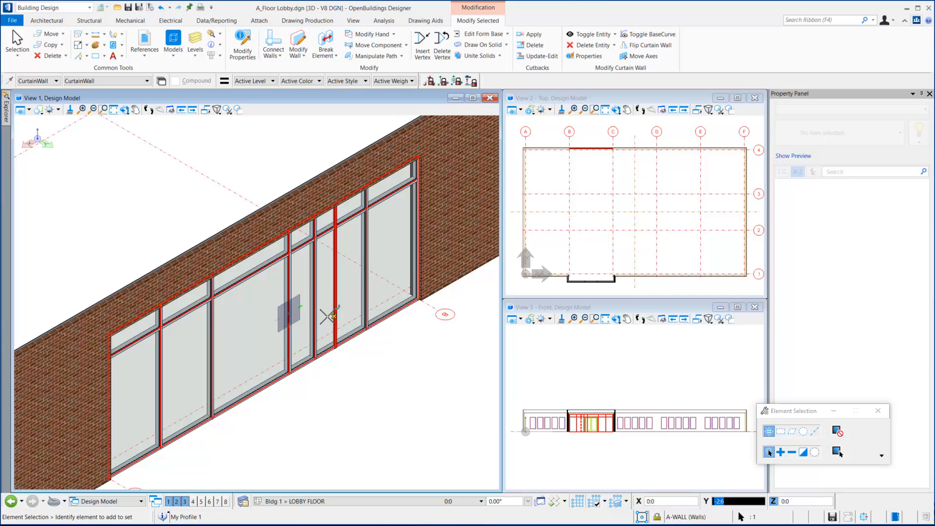
left_click(247, 335)
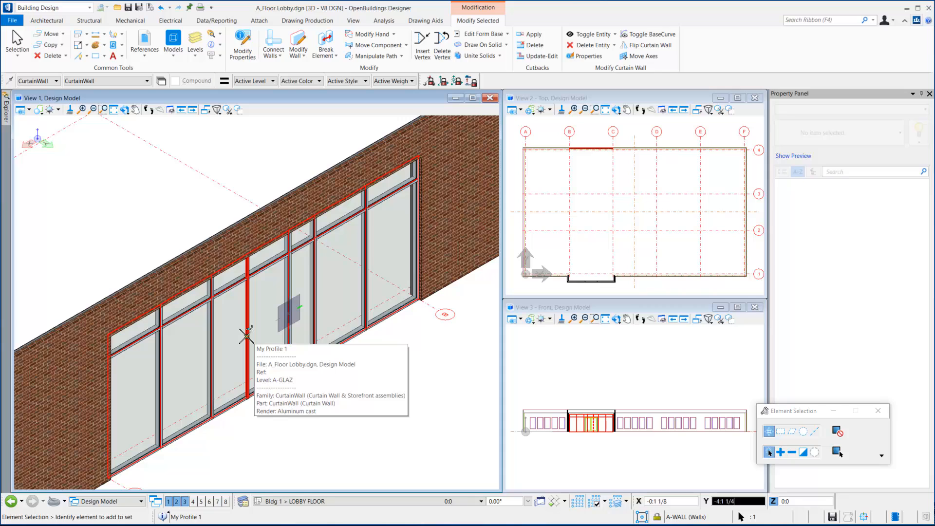
type("5")
key("Return")
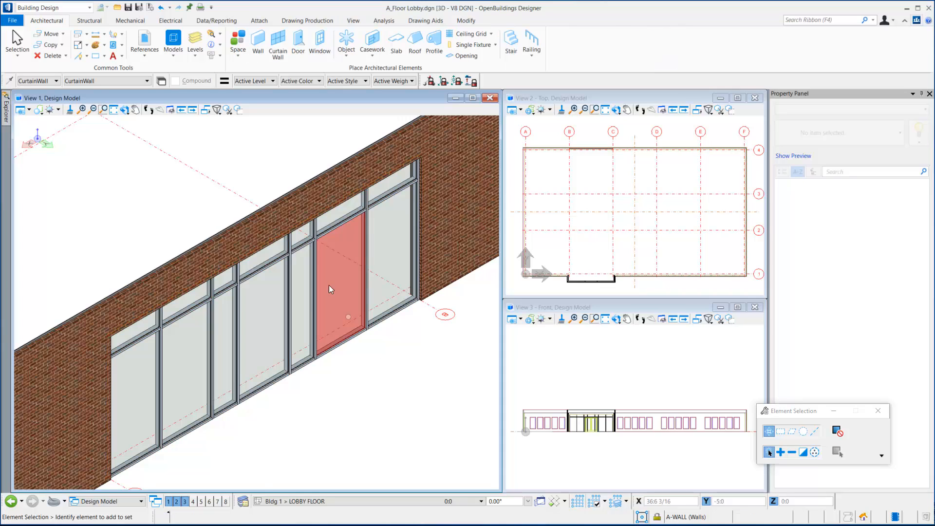
- Hide the transom segment in the narrow bay nearer grid line B, and delete the transom segments in both narrow bays
mouse_move(300, 245)
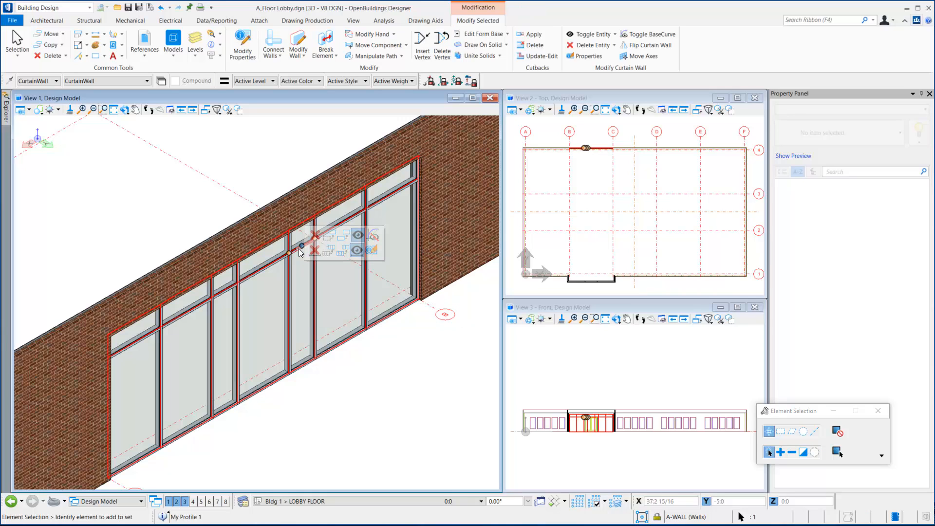
left_click(359, 237)
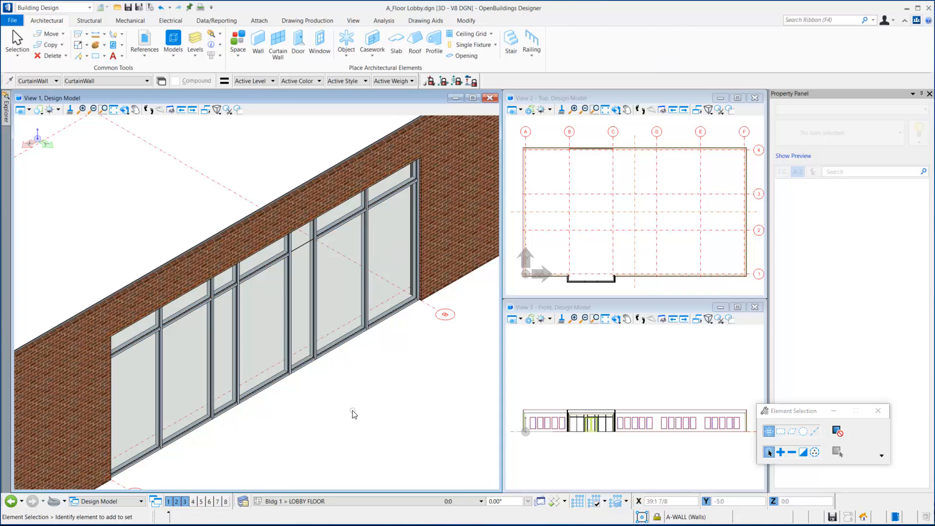
left_click(225, 291)
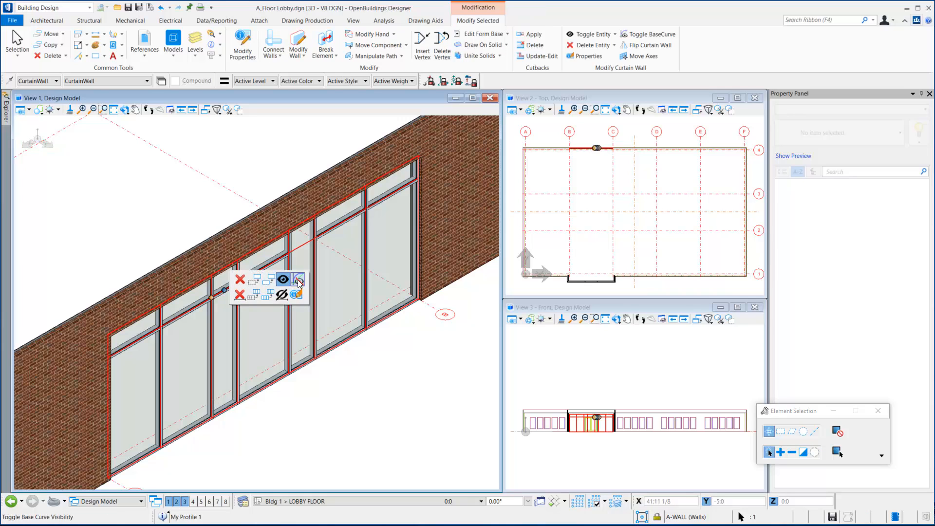
left_click(240, 281)
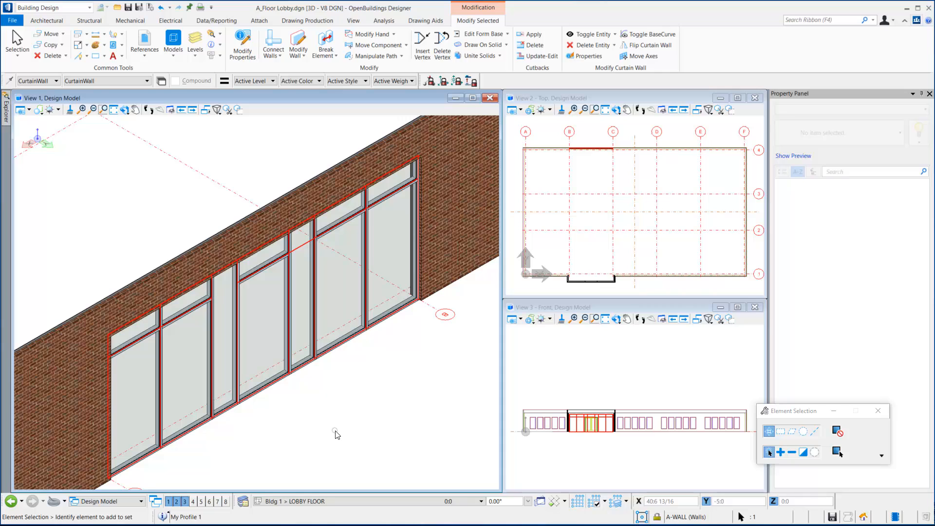
left_click(299, 246)
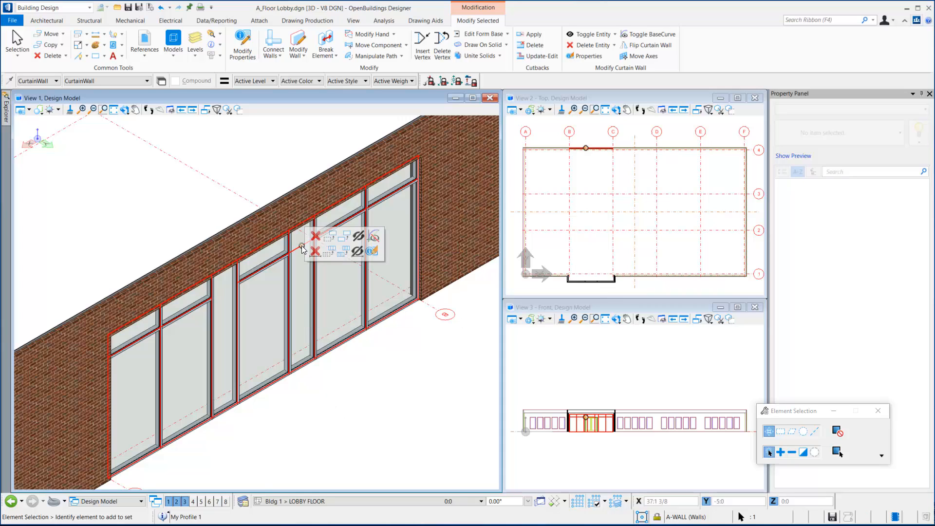
left_click(314, 238)
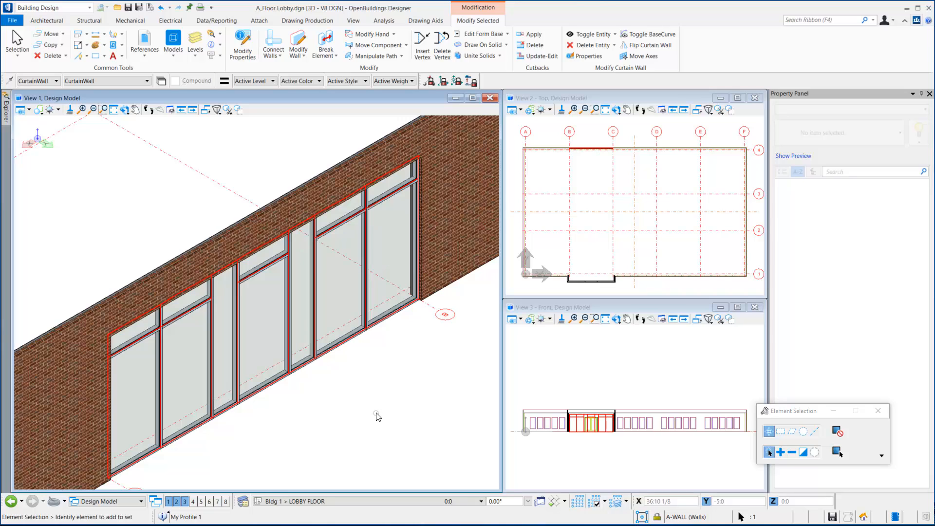
- Change the full-height narrow panel nearer grid line B to Spandrel Glazing Type 1
left_click(305, 314)
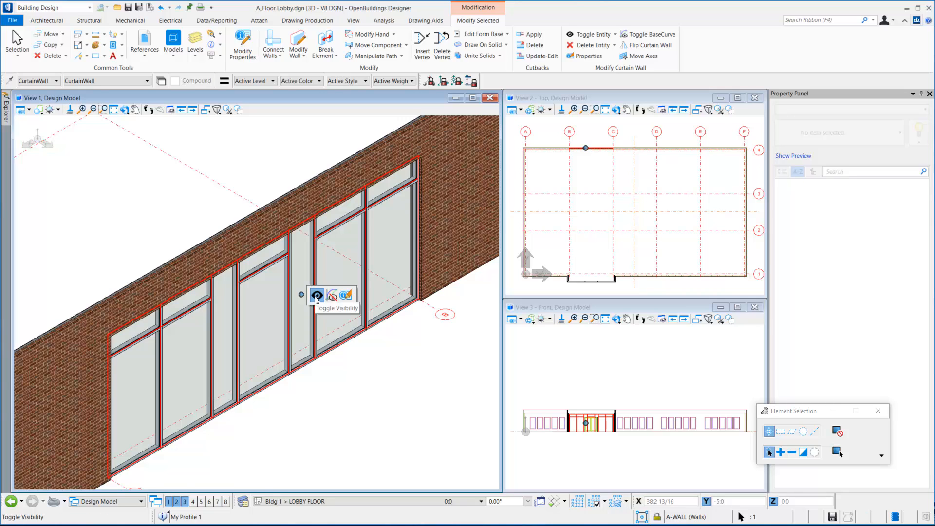
left_click(346, 296)
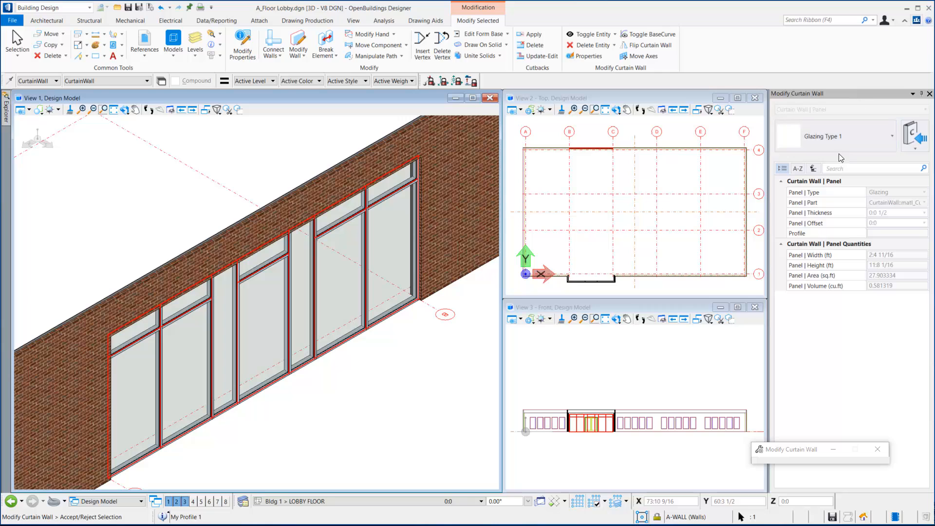
left_click(853, 137)
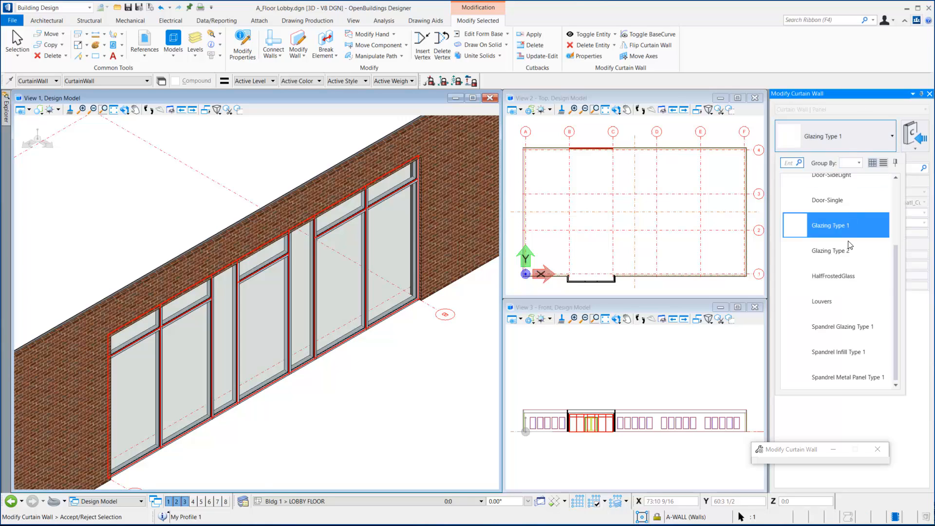
left_click(862, 326)
left_click(438, 361)
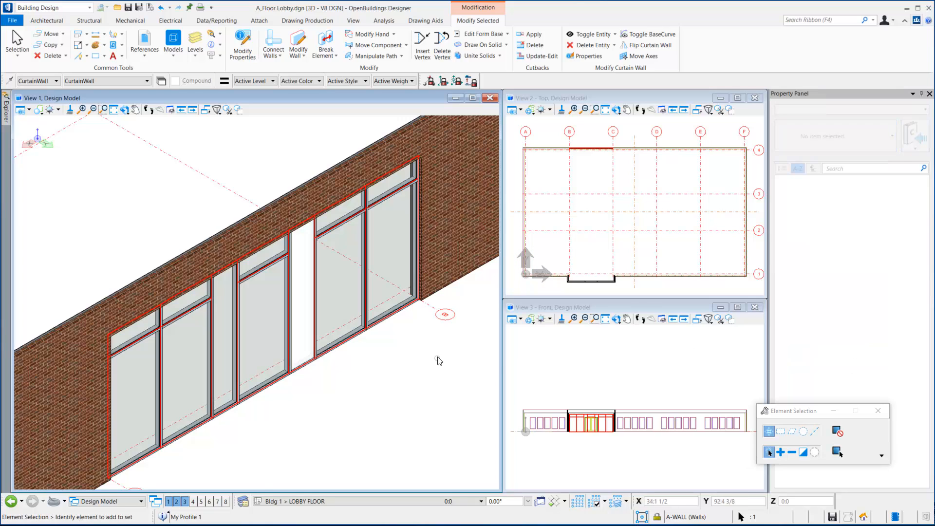
- Change the full-height narrow panel nearer grid line C to Spandrel Glazing Type 1
left_click(226, 347)
left_click(253, 341)
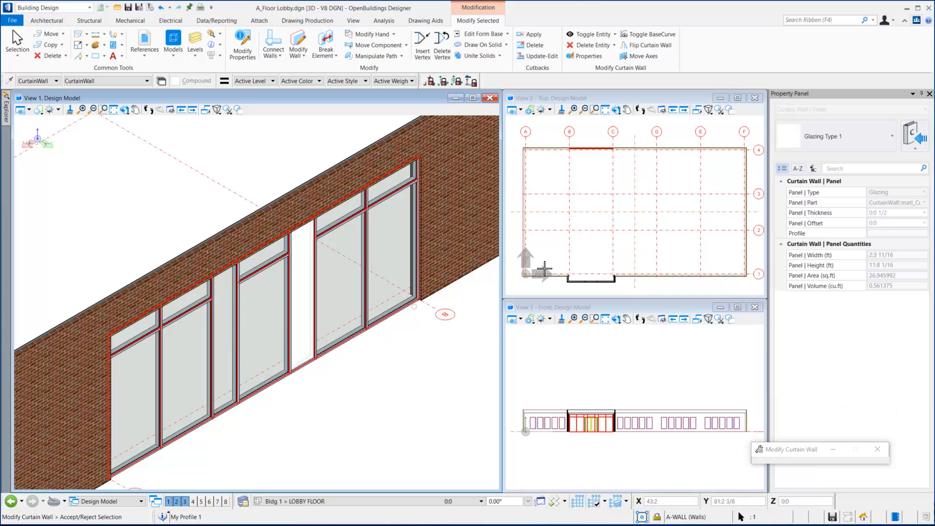
left_click(834, 137)
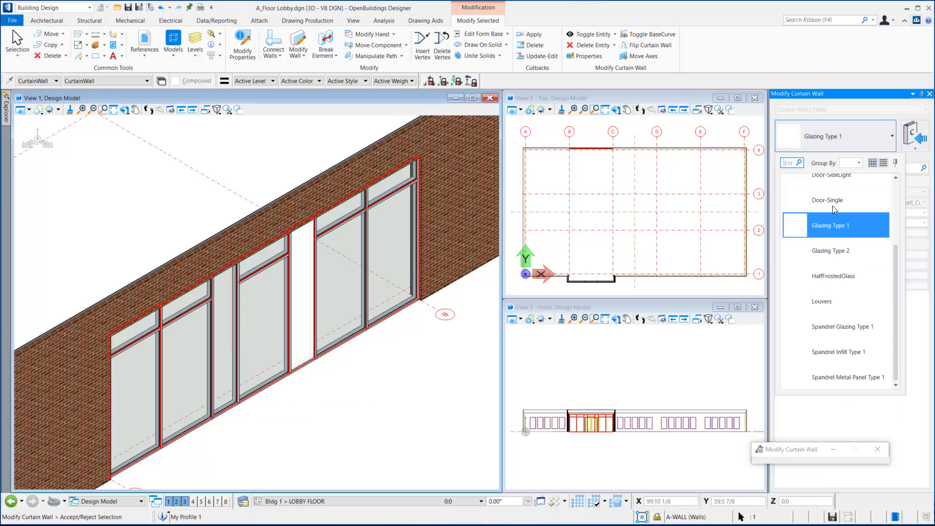
left_click(861, 326)
left_click(426, 358)
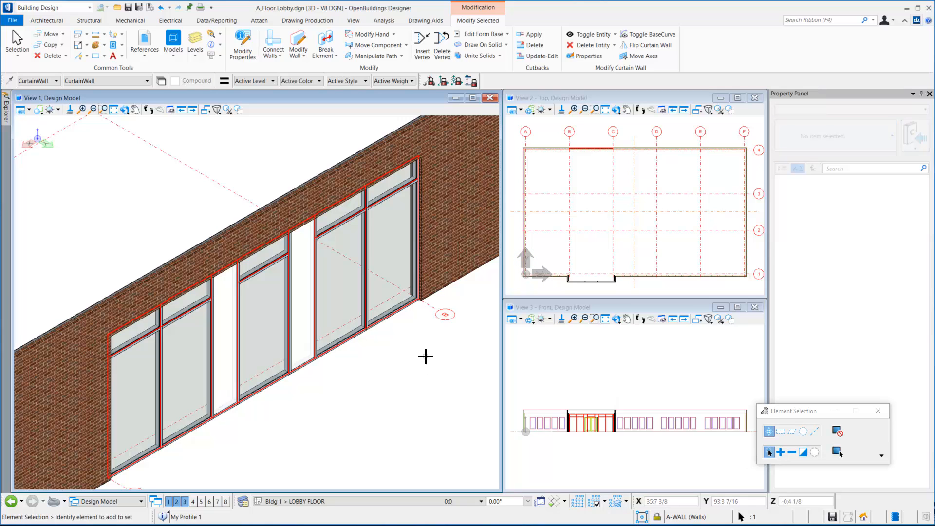
- Change the base joints of the two vertical mullions beside the spandrel panel so the bottom mullion runs continuously through them
scroll(307, 378, "up", 1)
scroll(325, 357, "up", 1)
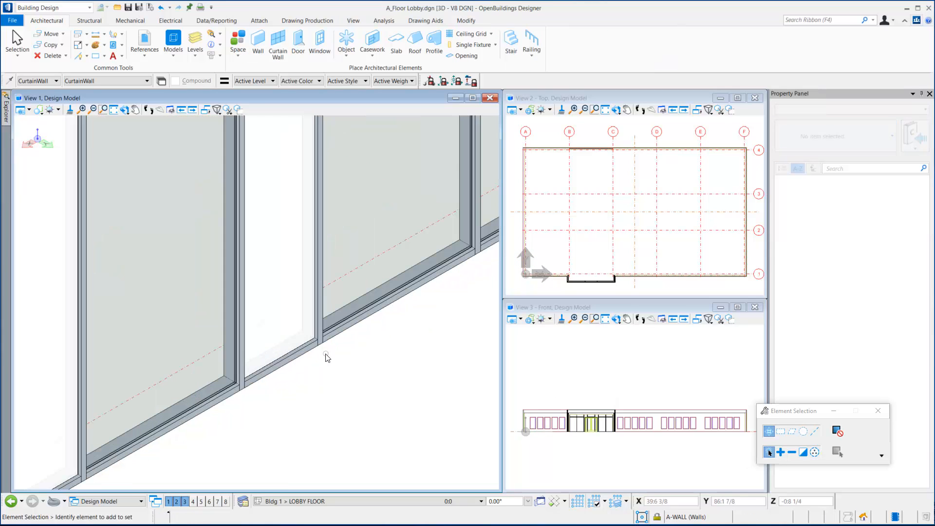
scroll(327, 358, "up", 1)
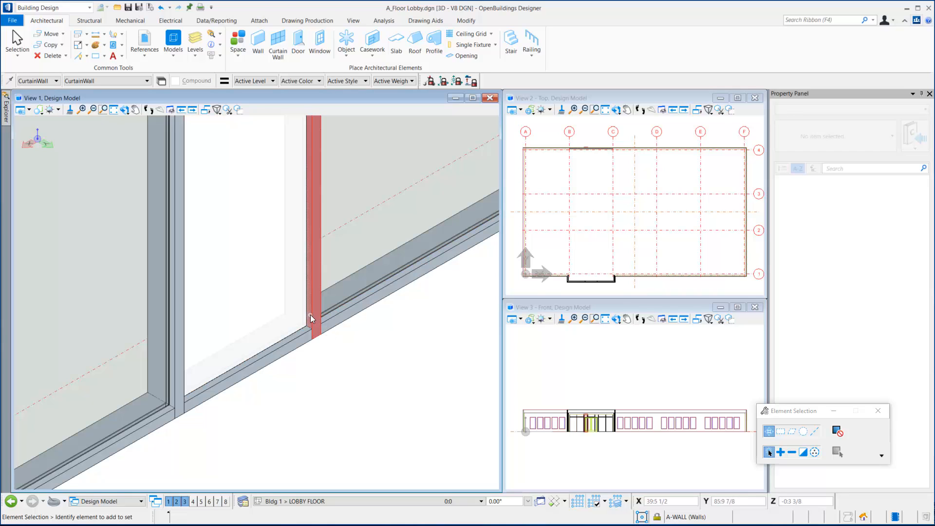
left_click(311, 314)
mouse_move(309, 334)
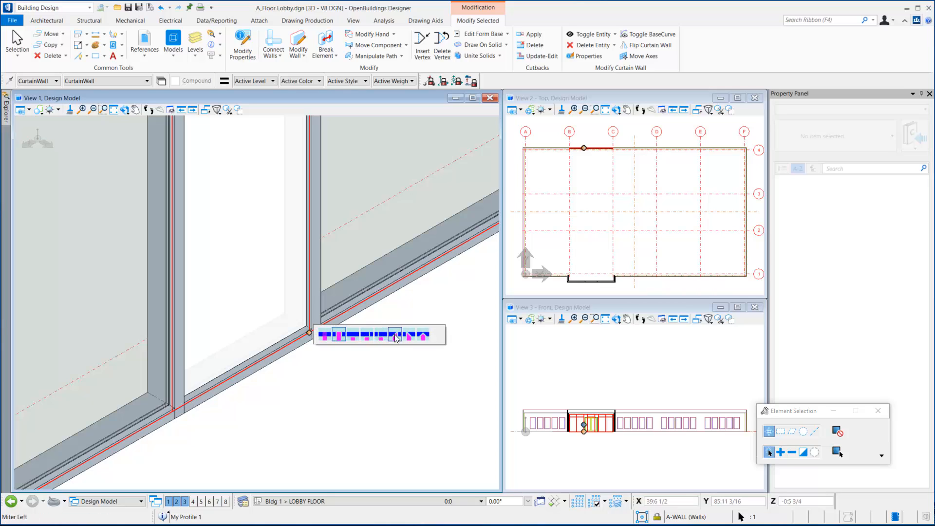
left_click(354, 340)
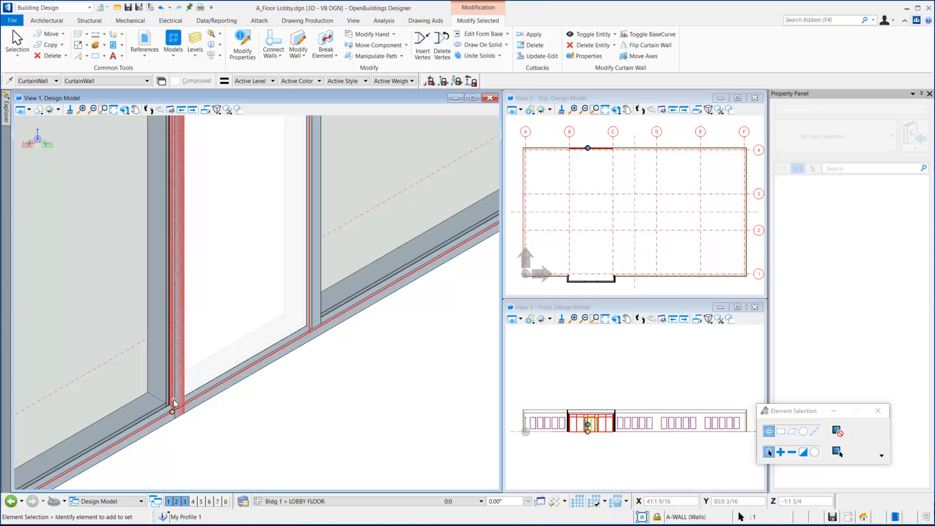
mouse_move(174, 409)
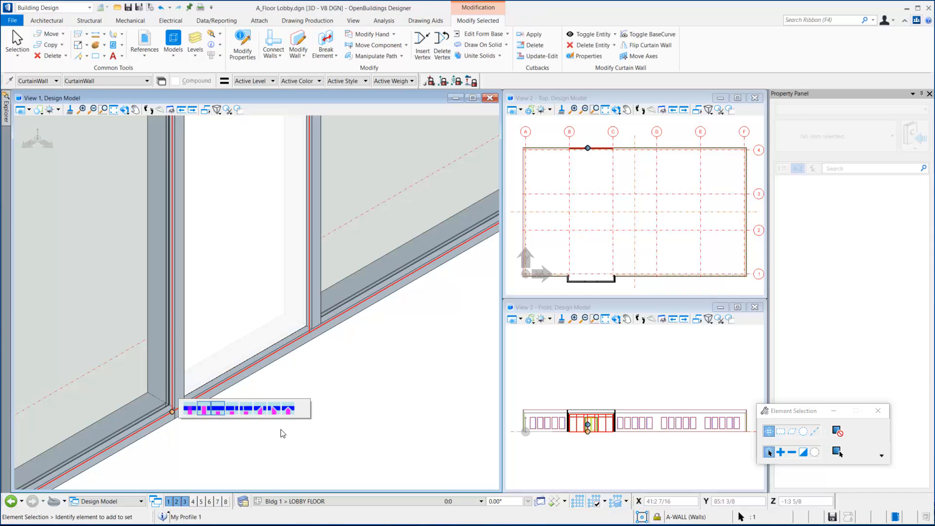
left_click(305, 431)
scroll(323, 429, "down", 3)
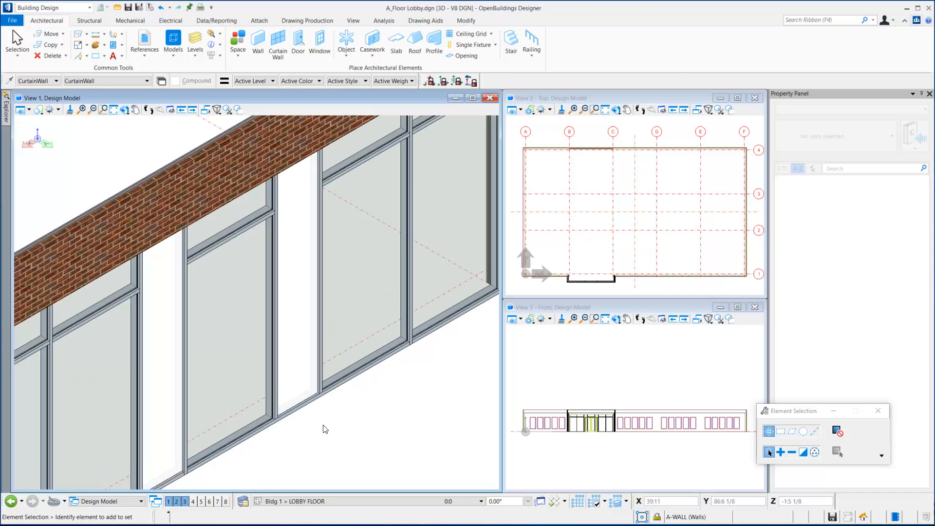
- Examine the joint where the transom meets the vertical mullion nearest grid line B, and deselect the curtain wall
scroll(377, 248, "up", 5)
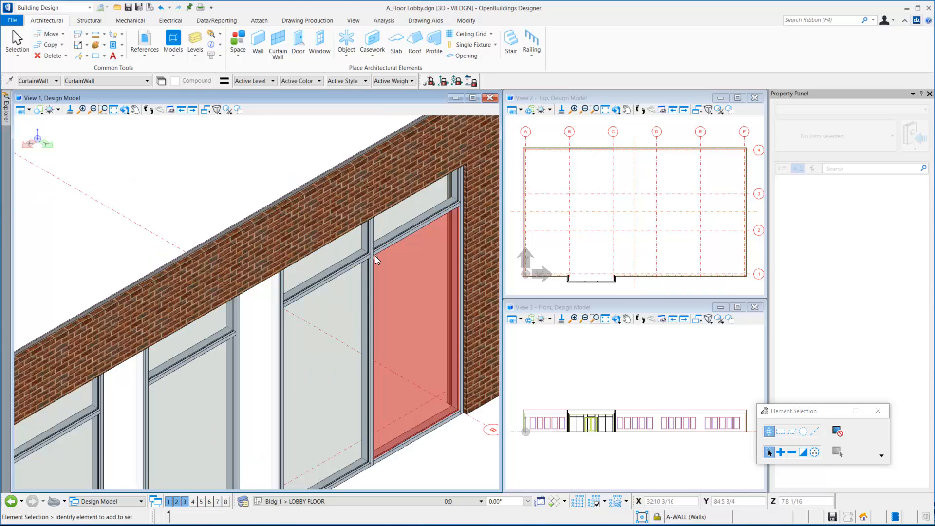
left_click(375, 245)
mouse_move(359, 249)
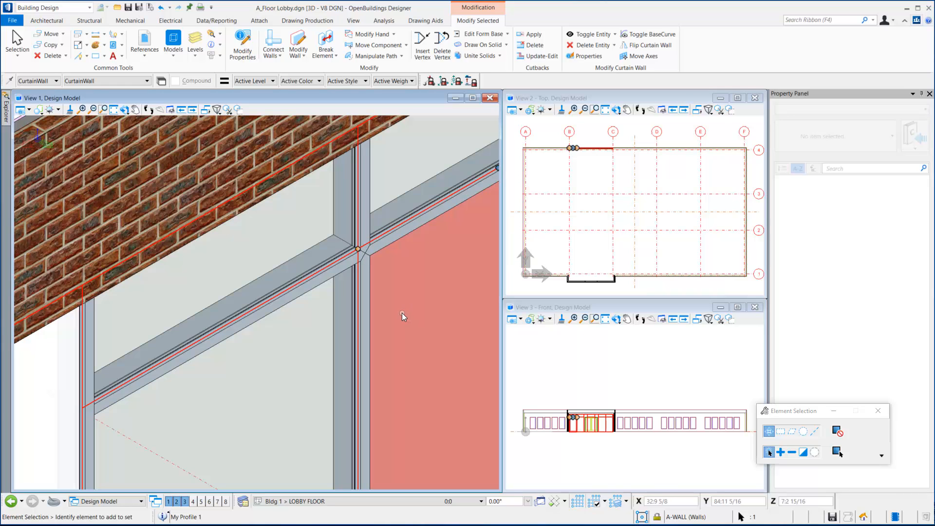
scroll(375, 267, "down", 3)
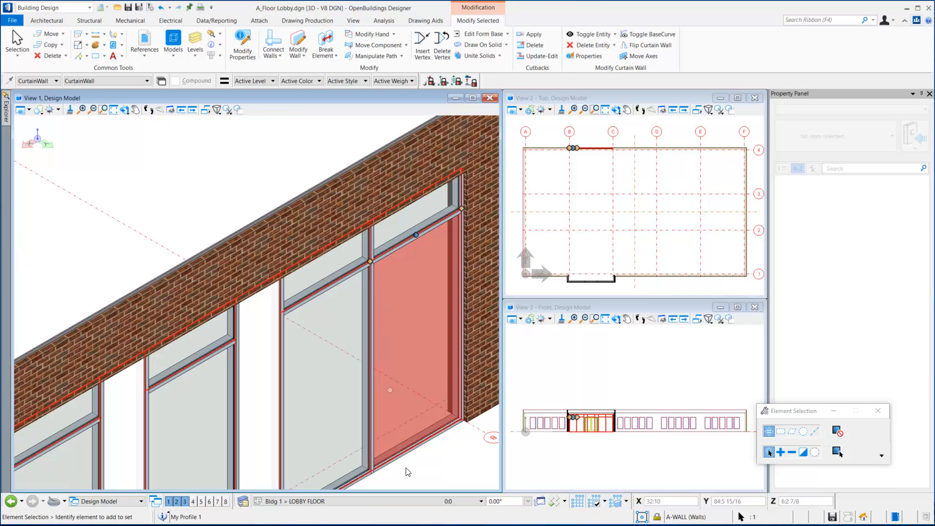
key("Escape")
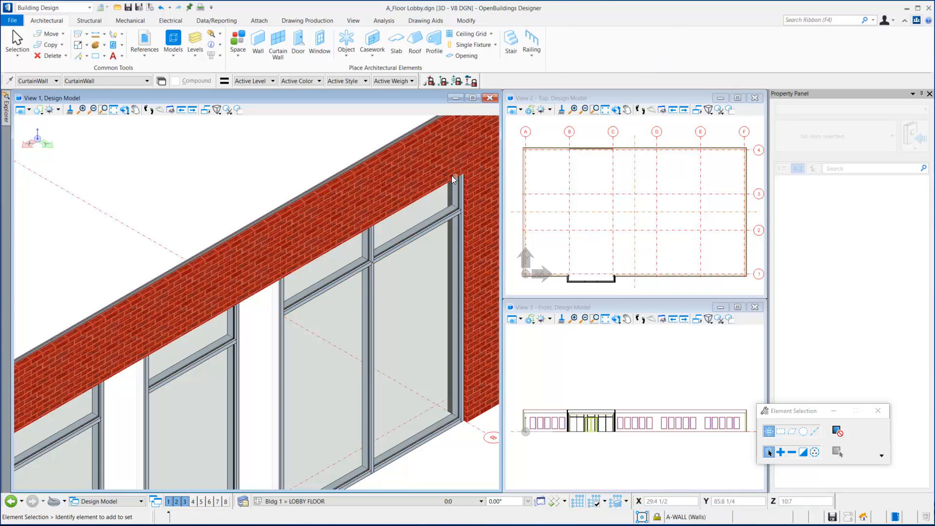
- Copy the modified curtain wall along the rear wall at 30 ft spacing into the bays C–D and D–E
scroll(398, 262, "down", 3)
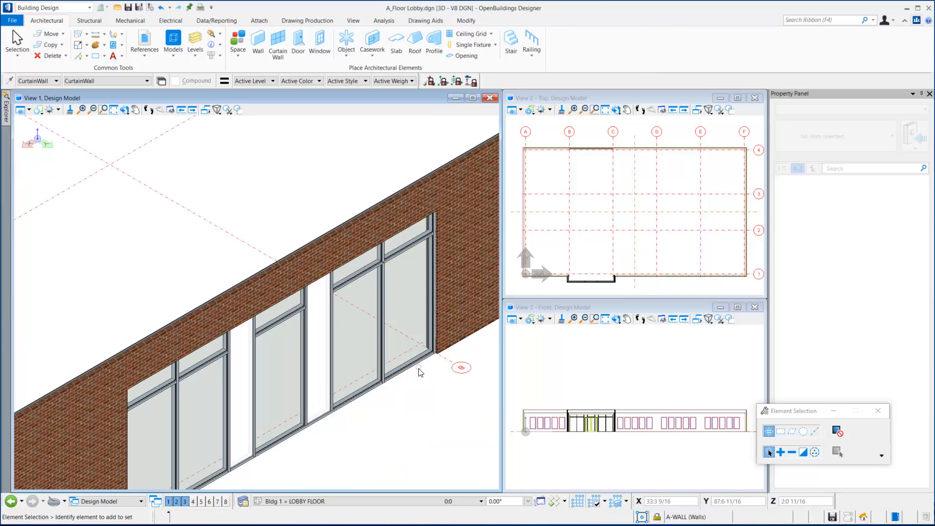
scroll(407, 409, "down", 2)
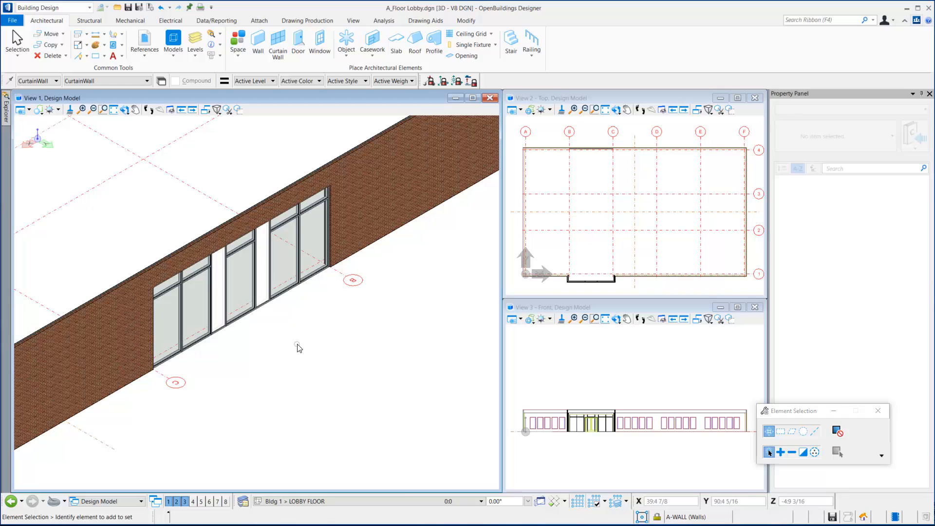
right_click(298, 347)
left_click(314, 354)
left_click(313, 278)
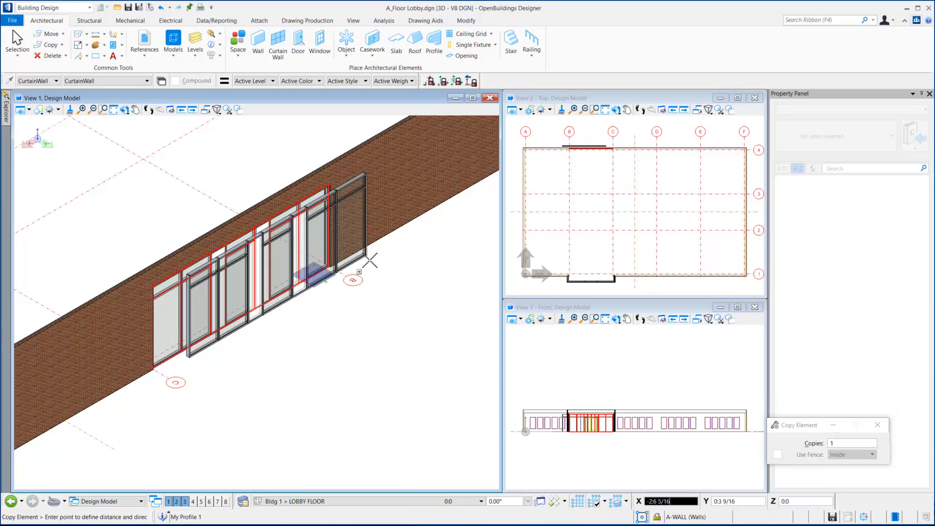
scroll(308, 281, "down", 3)
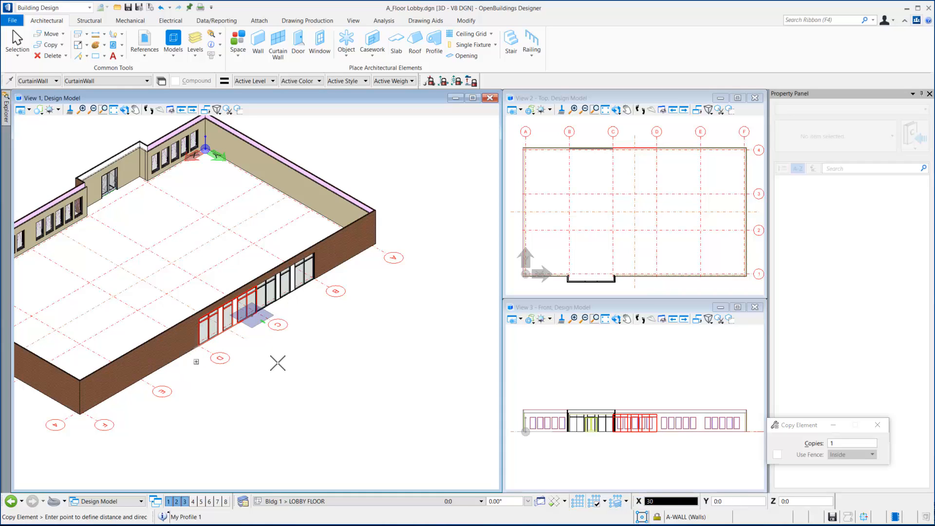
left_click(248, 352)
scroll(150, 314, "up", 2)
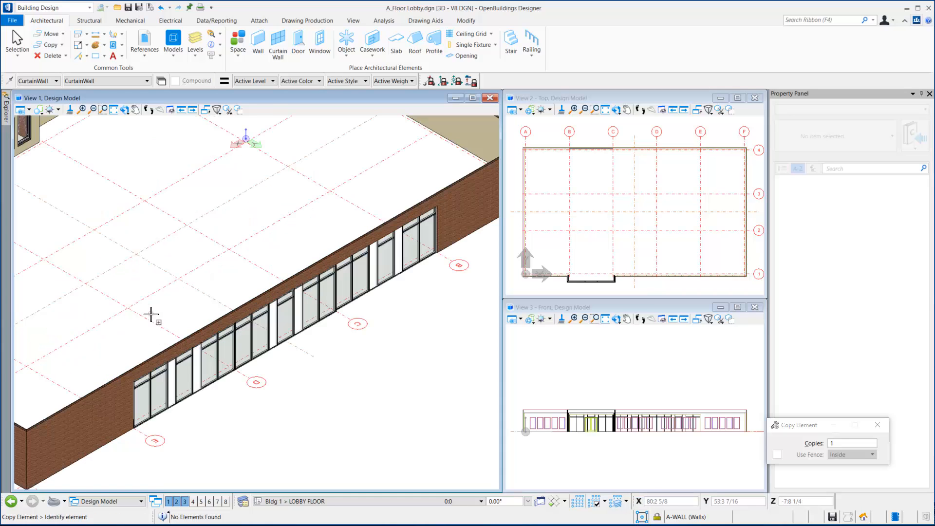